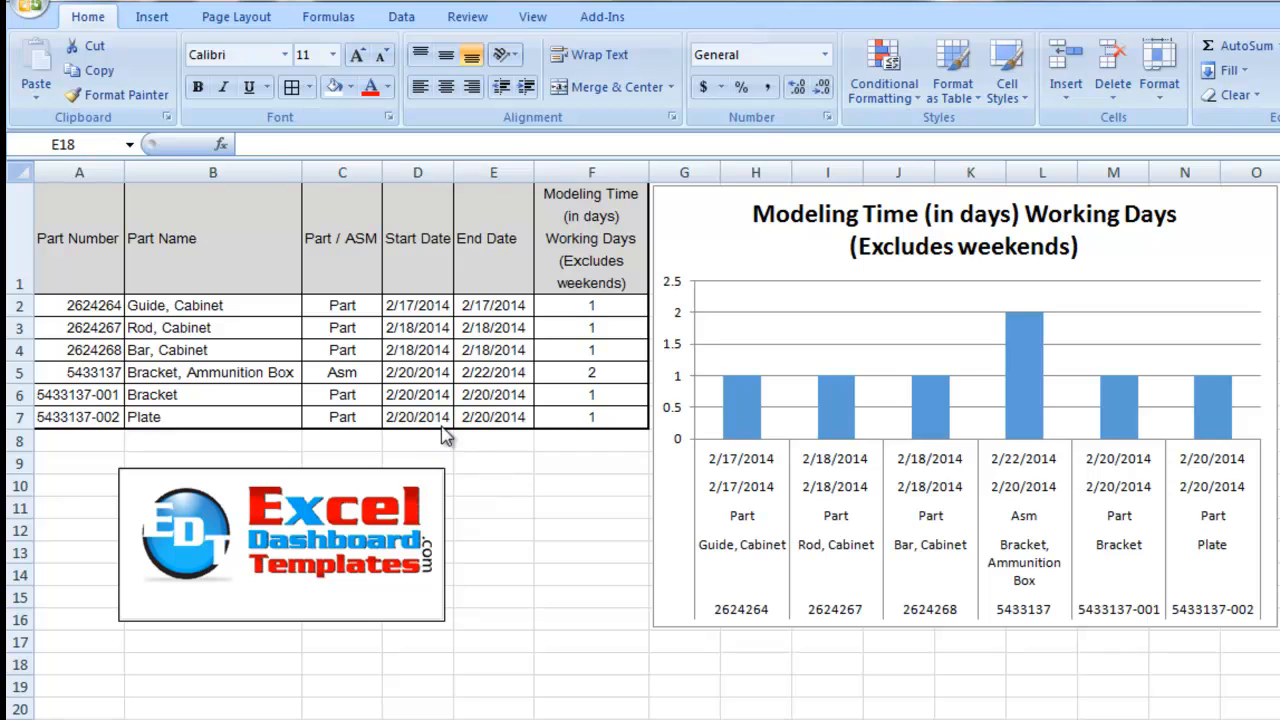
Step: Examine the Part / ASM values in the table and the multi-level category axis of the modeling time chart
{"action": "left_click", "coordinate": [350, 368]}
{"action": "left_click_drag", "start_coordinate": [337, 309], "coordinate": [343, 416]}
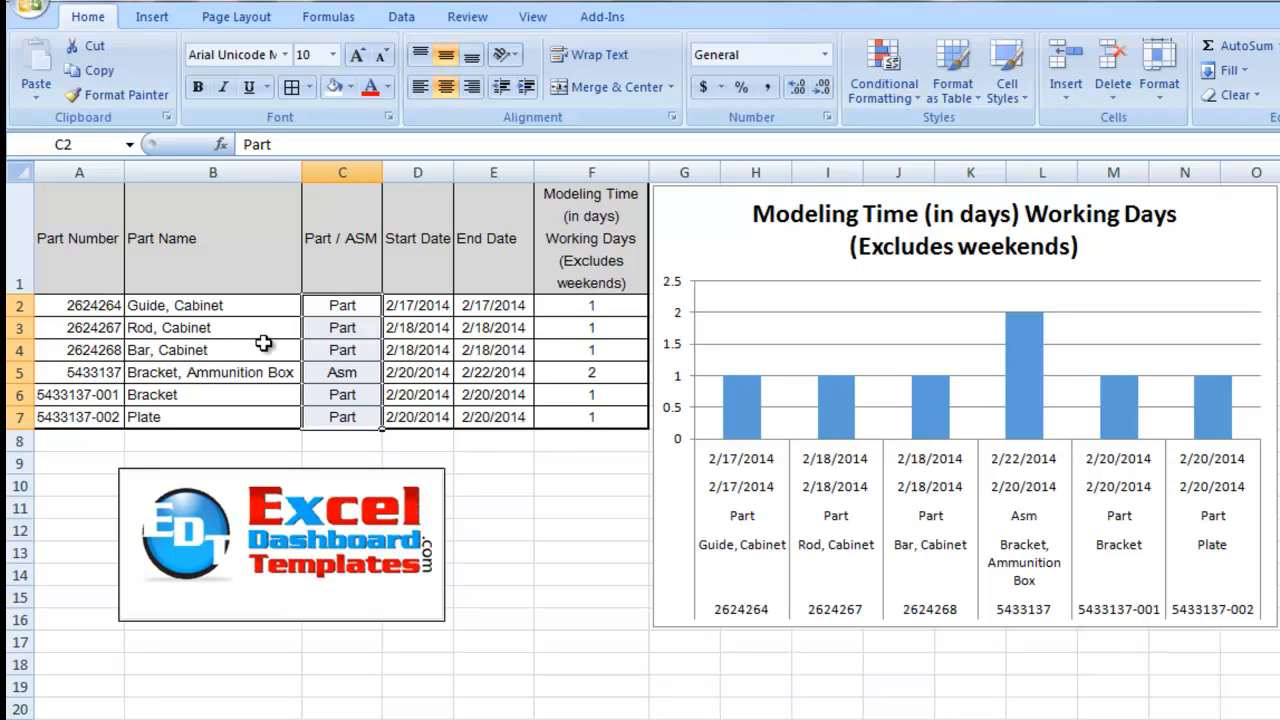
{"action": "left_click", "coordinate": [331, 324]}
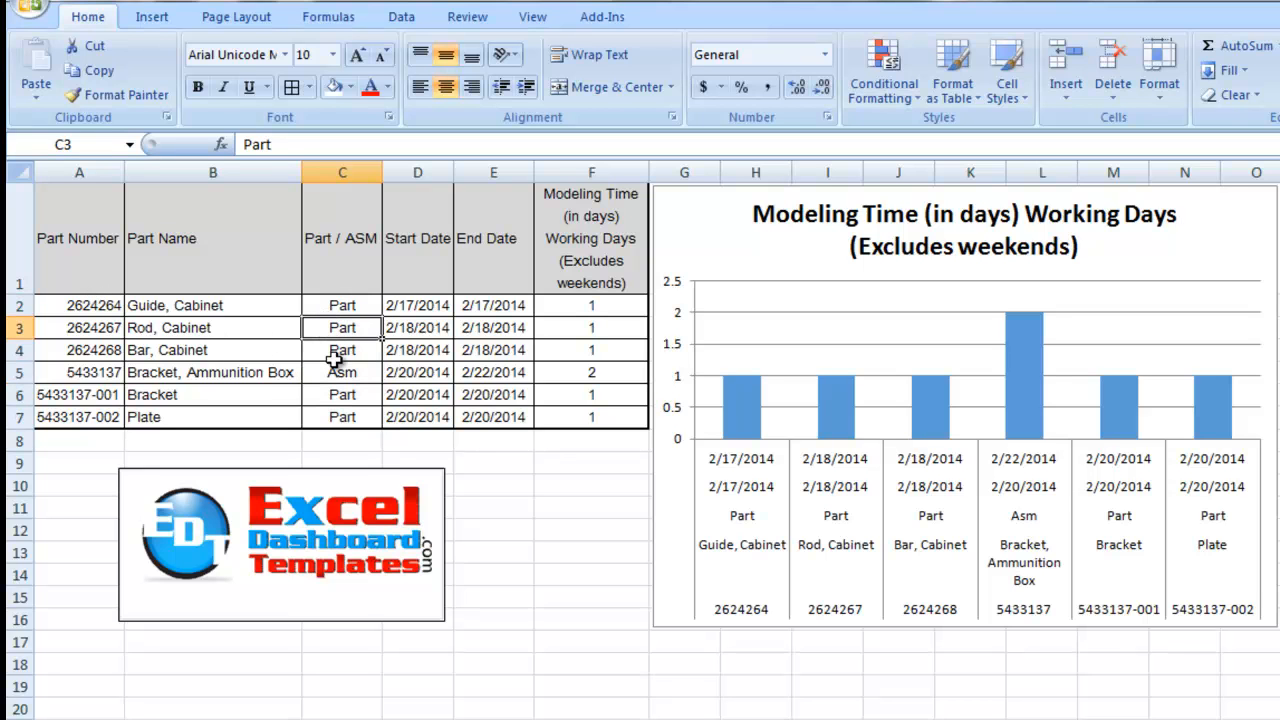
{"action": "left_click", "coordinate": [336, 353]}
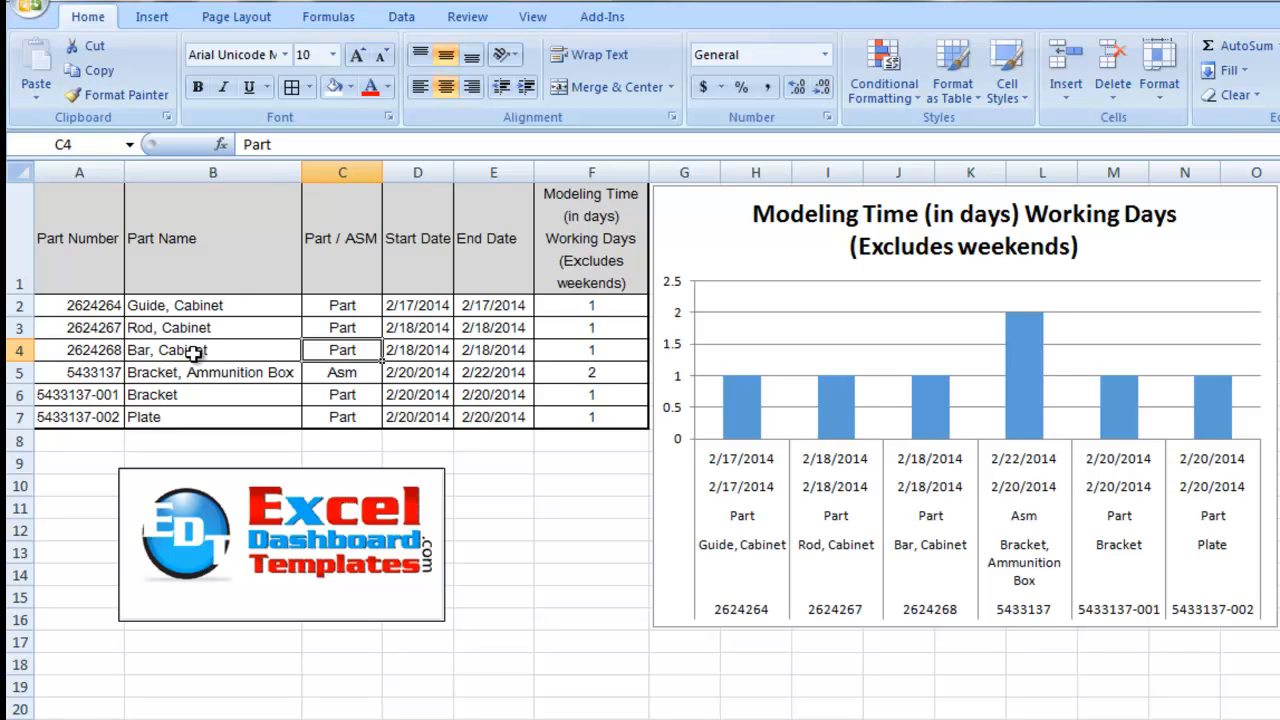
{"action": "left_click", "coordinate": [752, 505]}
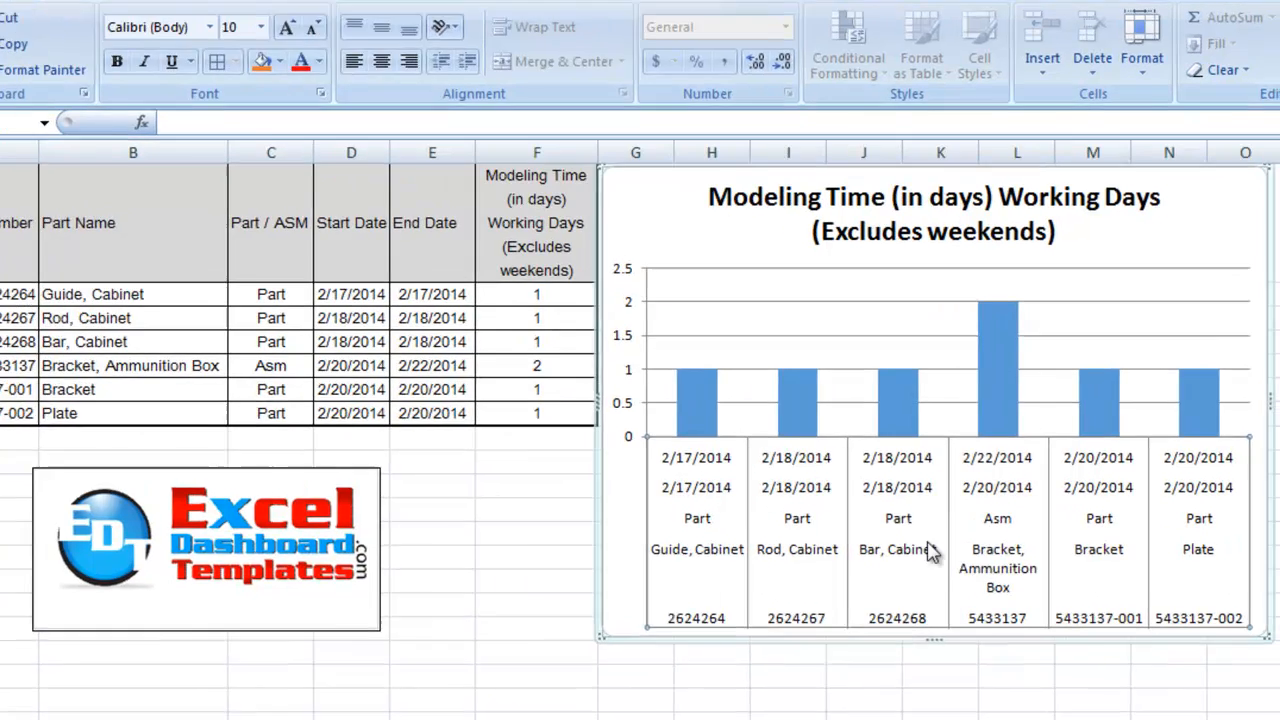
{"action": "left_click", "coordinate": [552, 510]}
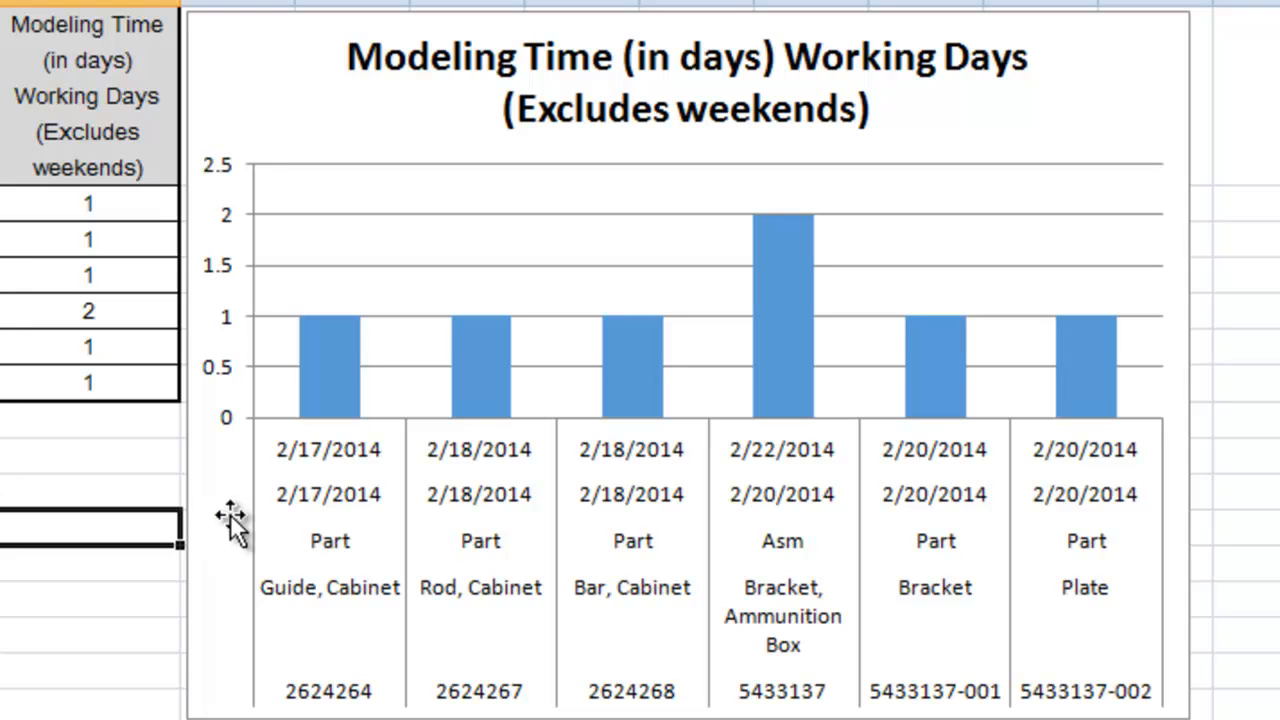
{"action": "left_click", "coordinate": [360, 518]}
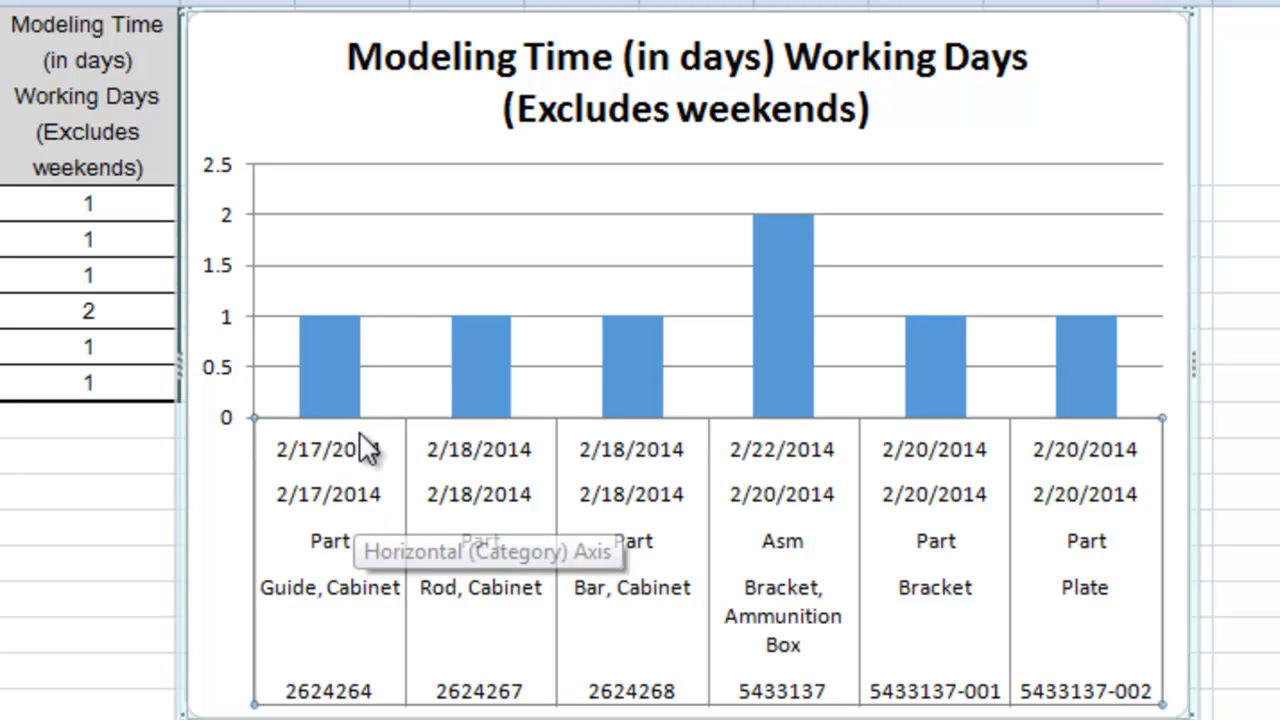
{"action": "mouse_move", "coordinate": [328, 343]}
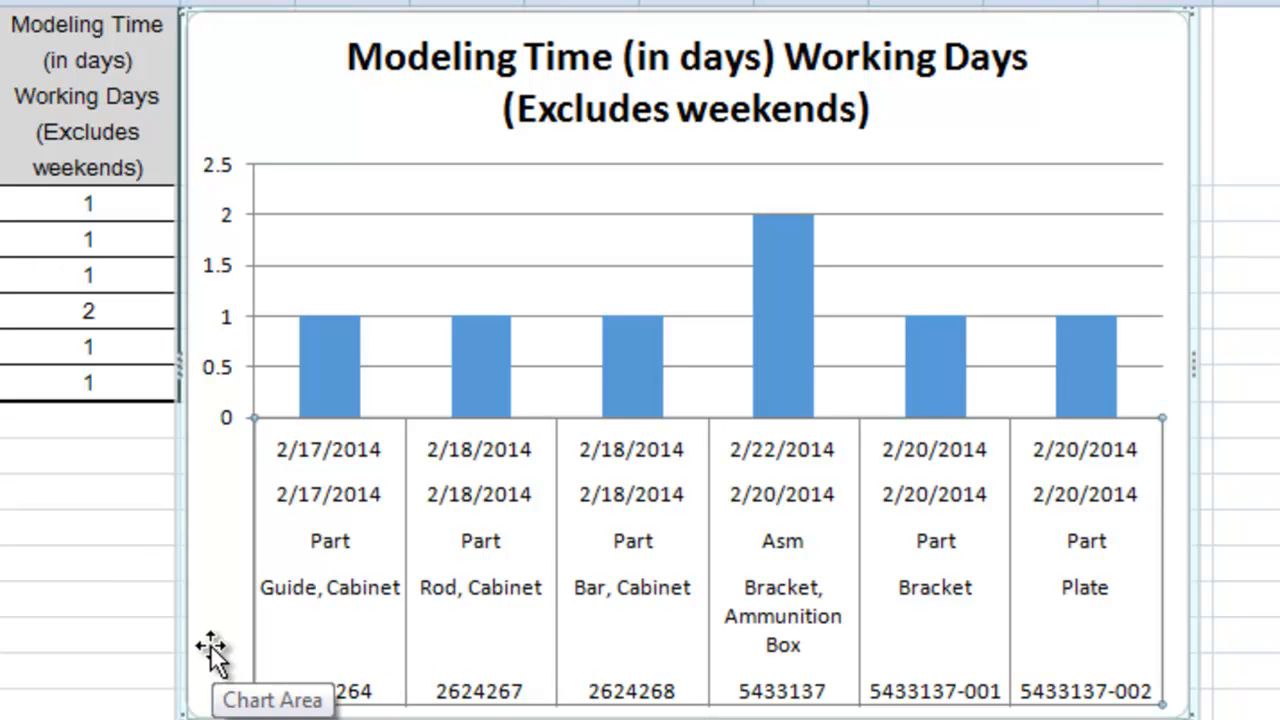
{"action": "left_click", "coordinate": [114, 538]}
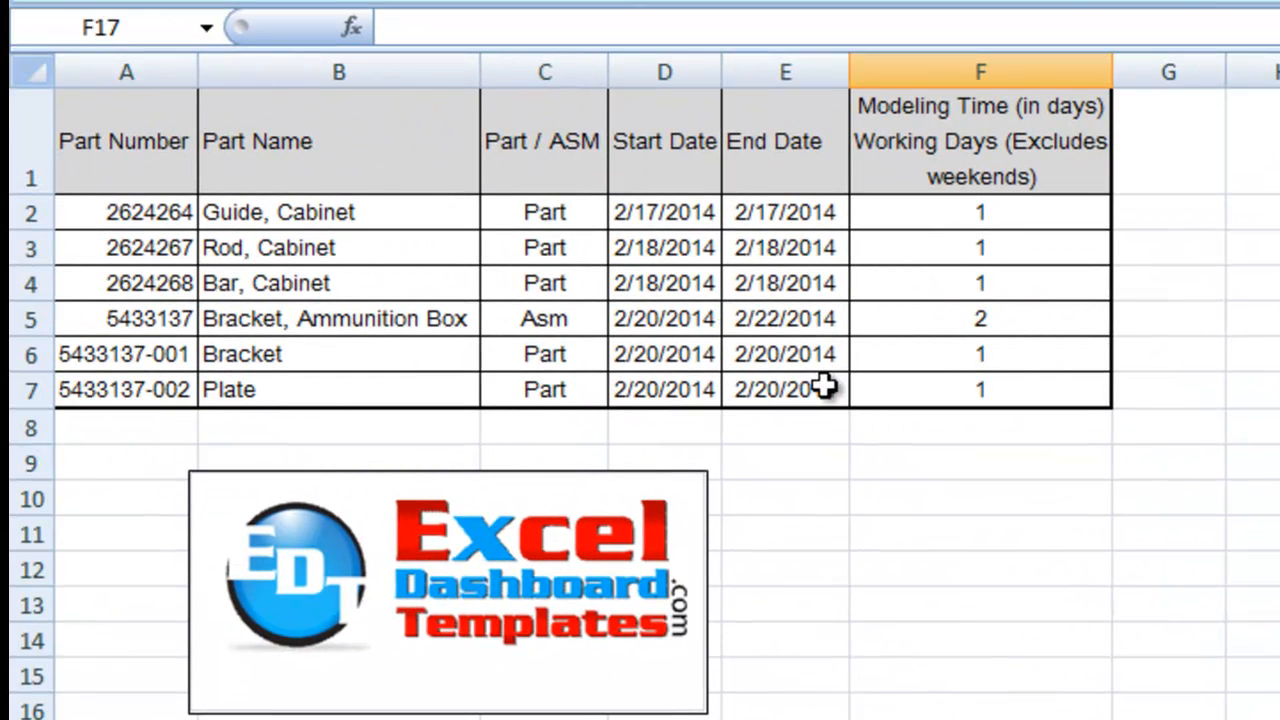
Step: Review the part names, modeling times and start dates in the practice table
{"action": "left_click", "coordinate": [362, 280]}
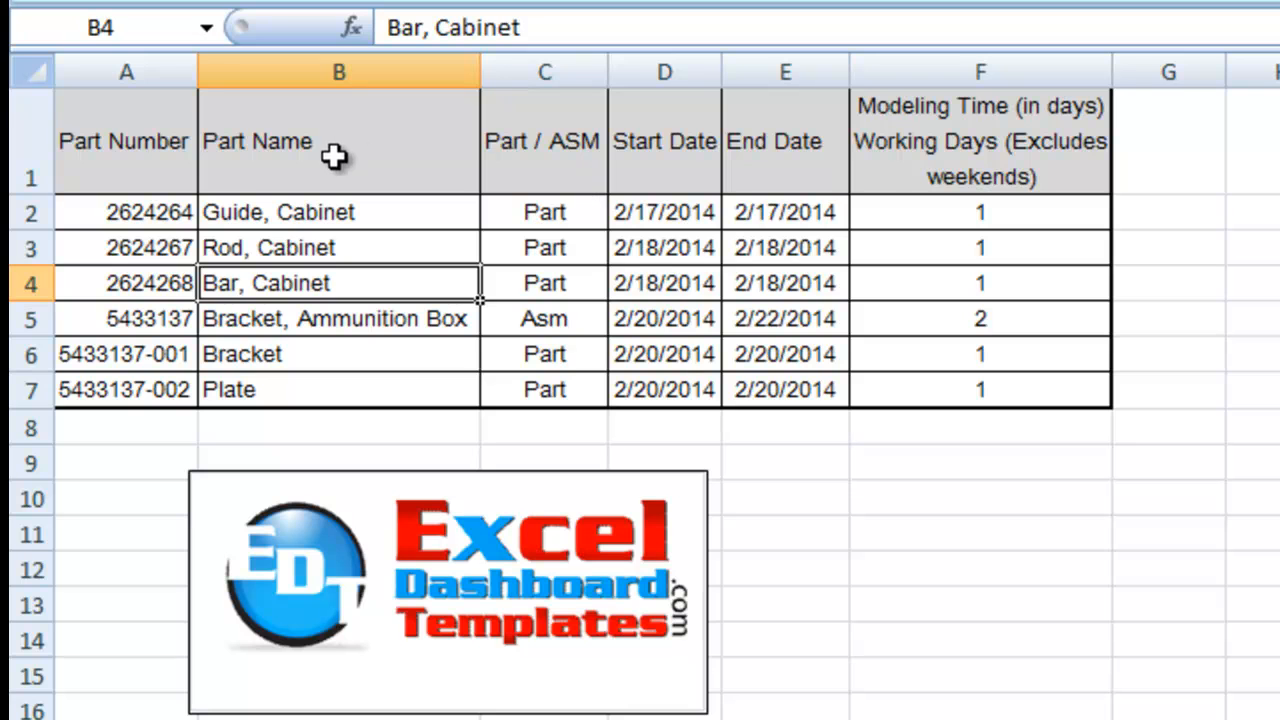
{"action": "left_click", "coordinate": [965, 220]}
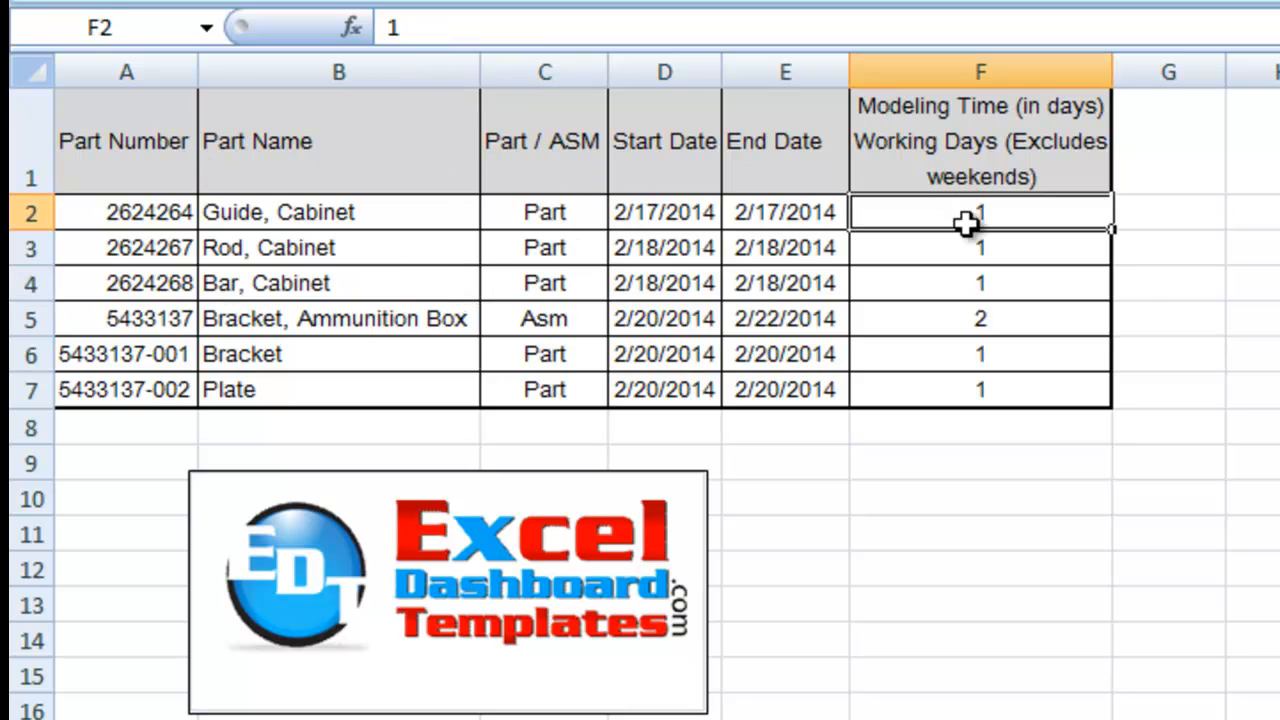
{"action": "left_click_drag", "start_coordinate": [965, 222], "coordinate": [971, 389]}
{"action": "left_click", "coordinate": [697, 250]}
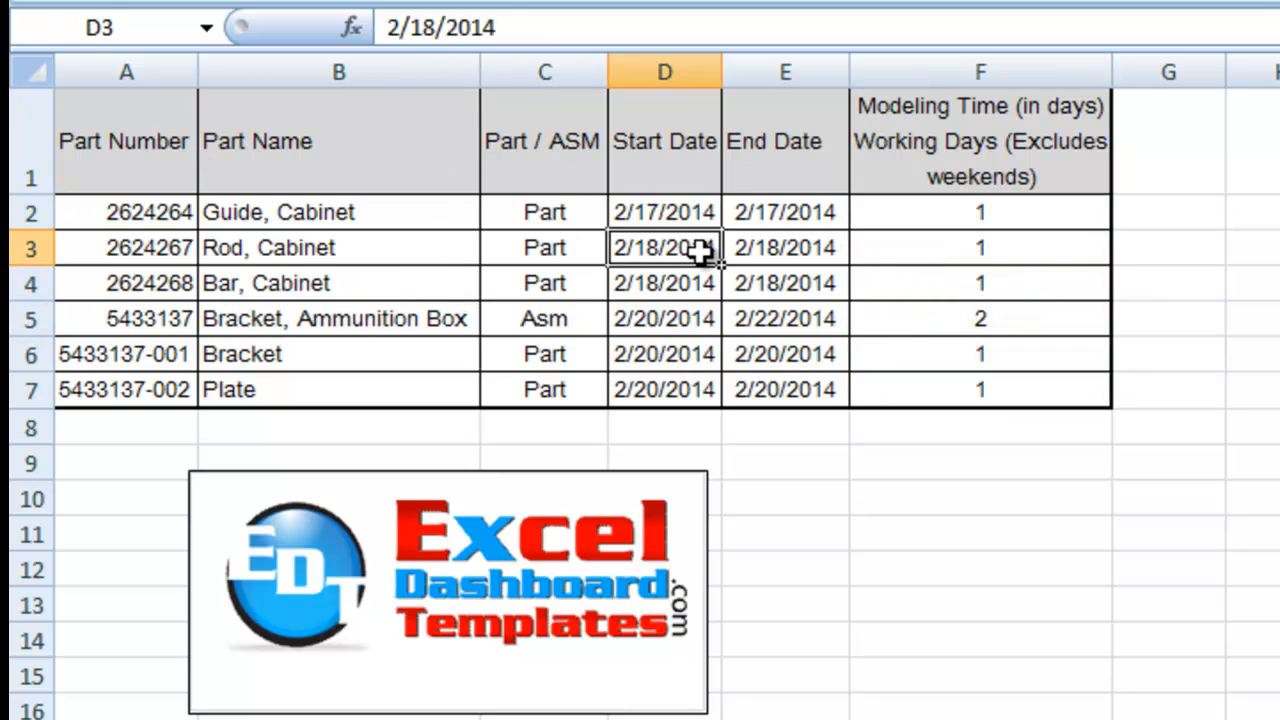
Step: Insert a blank column between Part / ASM and Start Date
{"action": "right_click", "coordinate": [661, 73]}
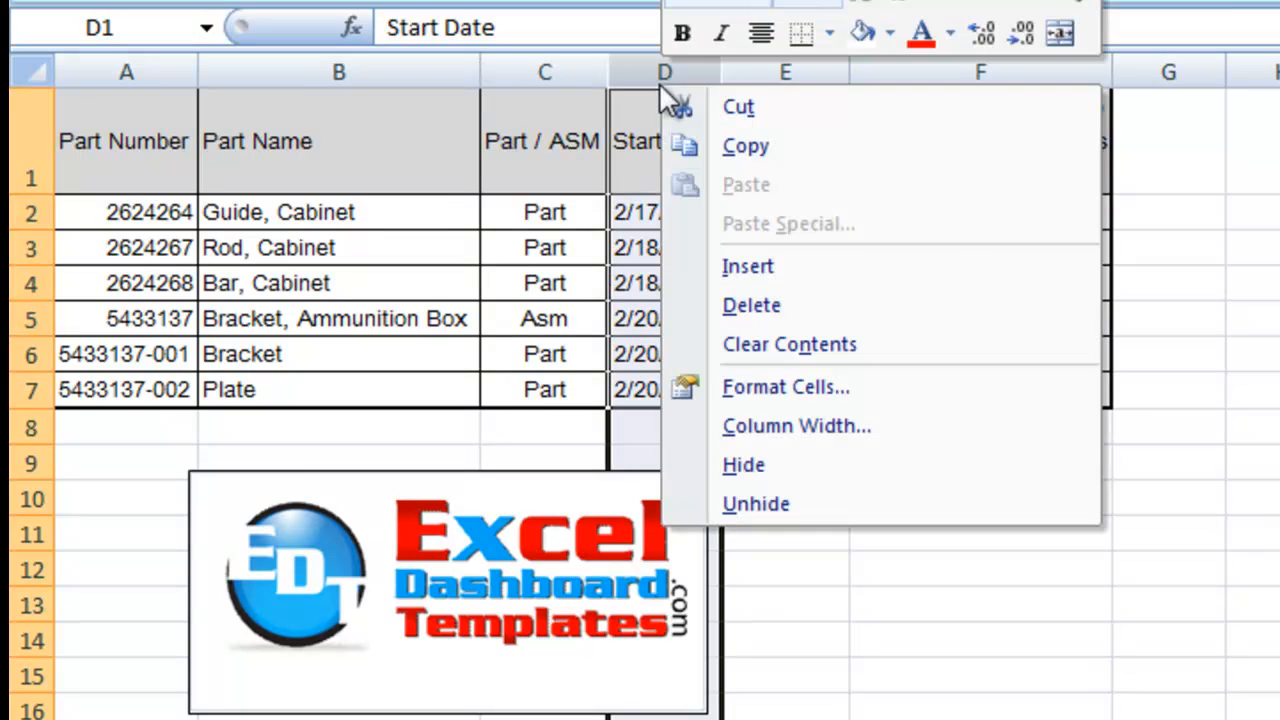
{"action": "left_click", "coordinate": [758, 270]}
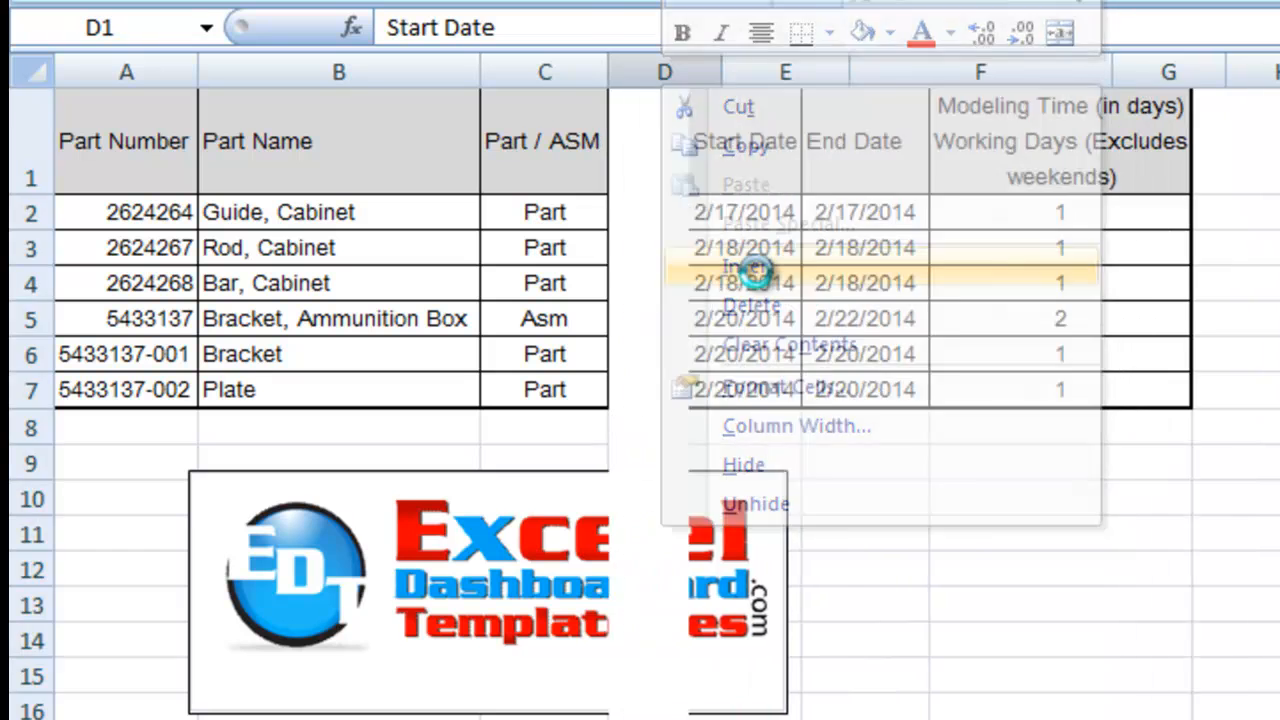
{"action": "left_click", "coordinate": [714, 218]}
Step: Enter the header "Days" in cell D1 and center it horizontally
{"action": "left_click", "coordinate": [691, 177]}
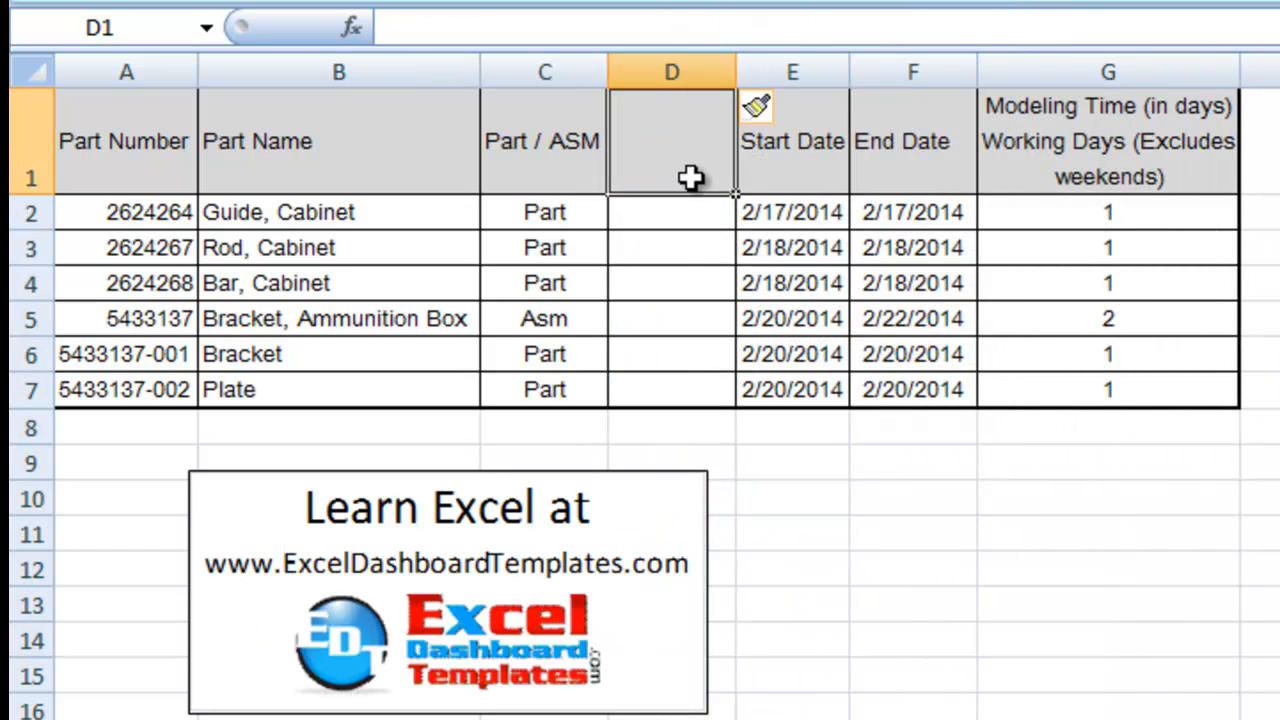
{"action": "type", "text": "Time"}
{"action": "key", "text": "Escape"}
{"action": "type", "text": "Da"}
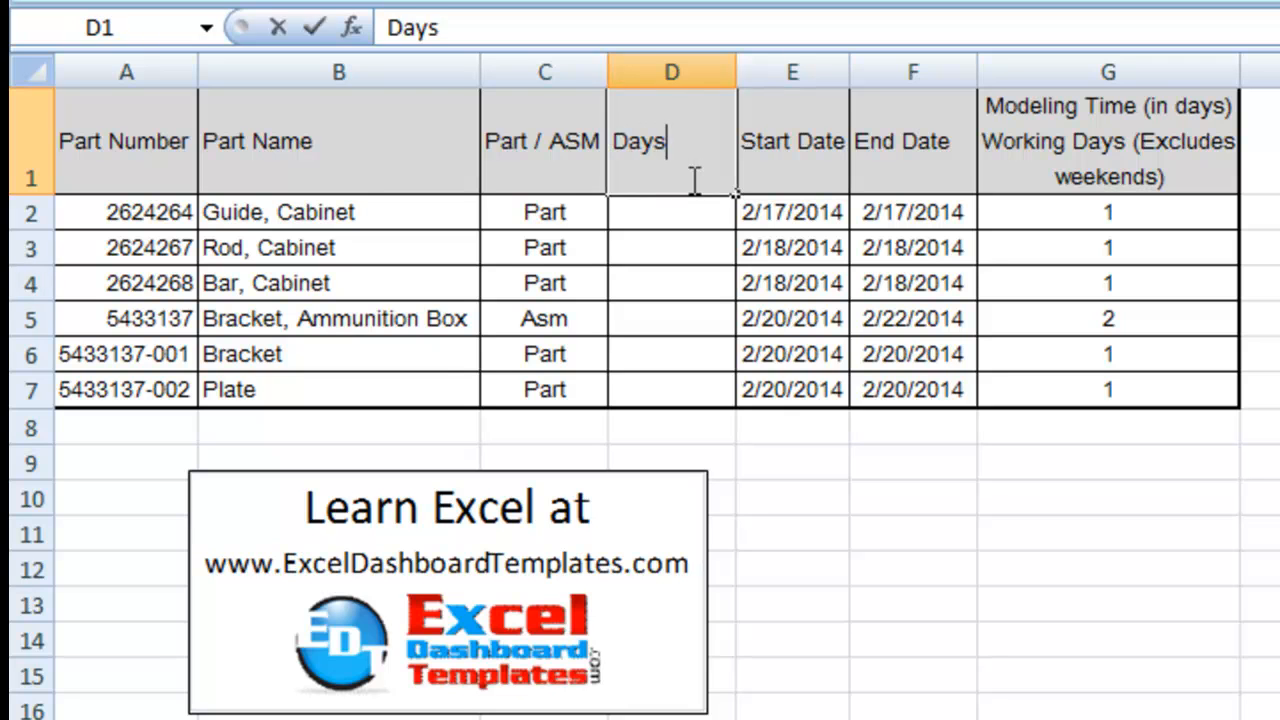
{"action": "type", "text": "ys"}
{"action": "key", "text": "Return"}
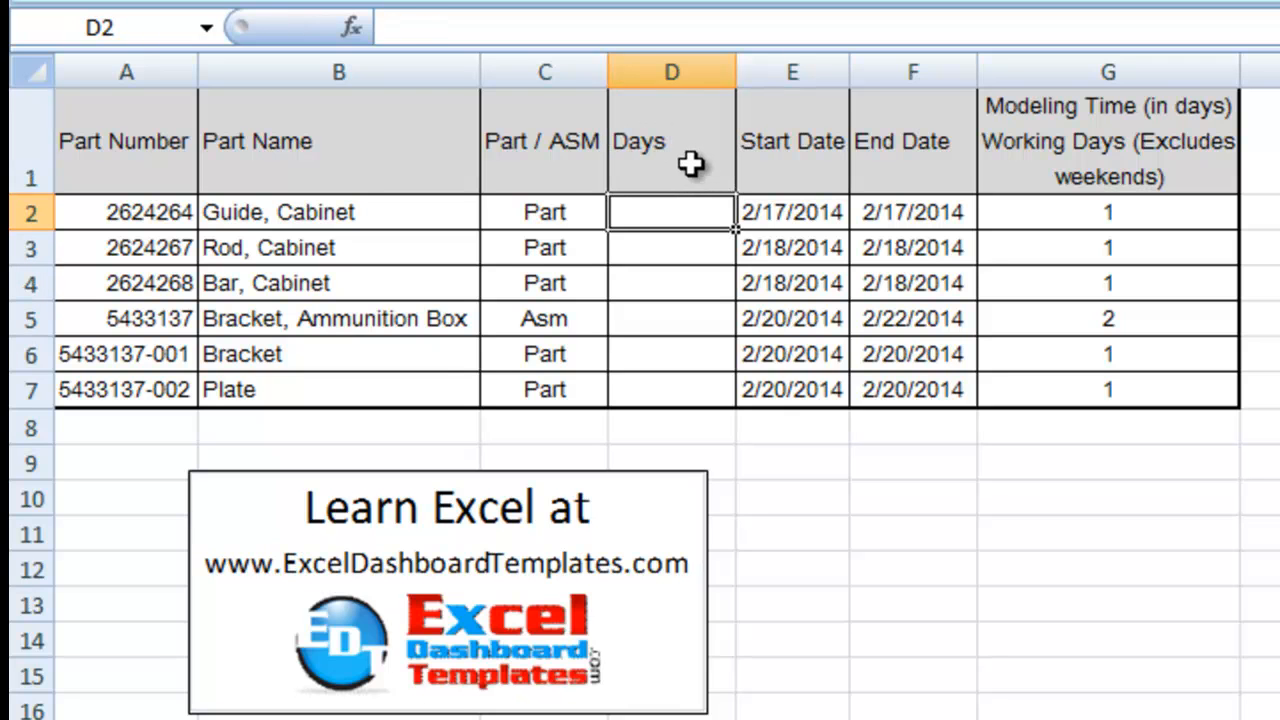
{"action": "left_click", "coordinate": [691, 165]}
{"action": "left_click", "coordinate": [716, 2]}
{"action": "key", "text": "Down"}
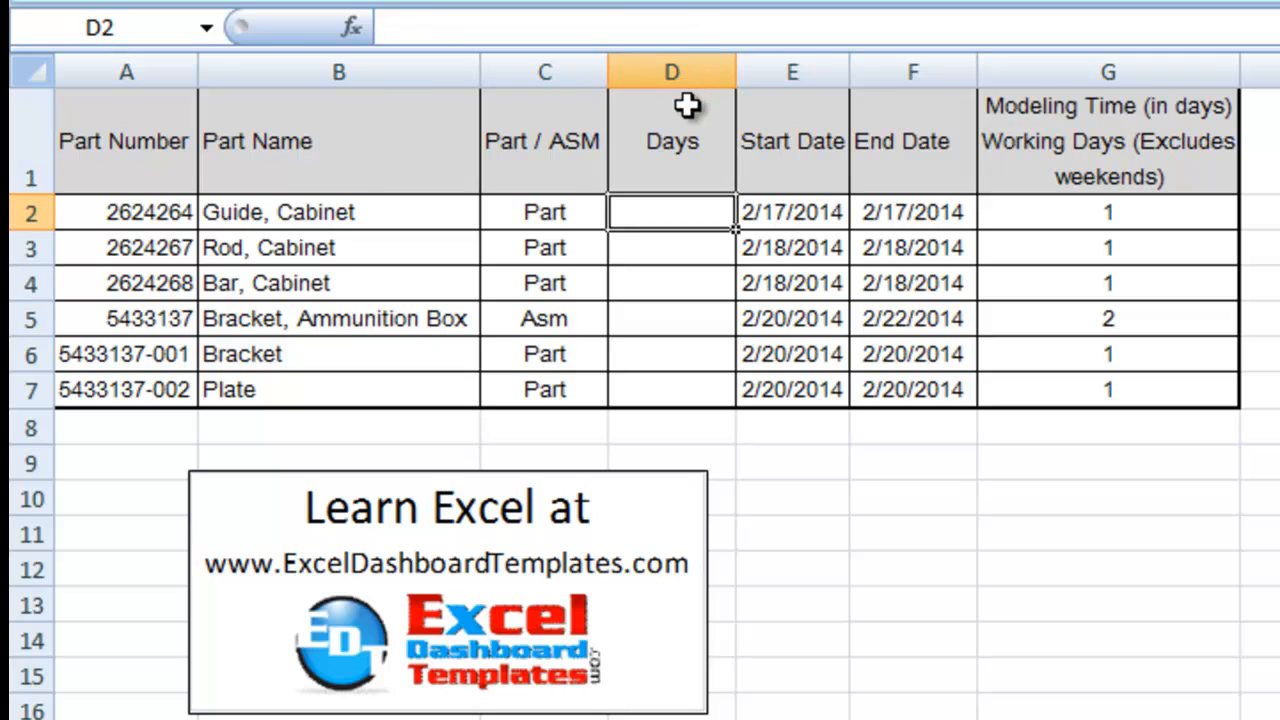
Step: Link cell D2 to the modeling time with the formula =G2 and fill it down through D7
{"action": "type", "text": "="}
{"action": "left_click", "coordinate": [1088, 206]}
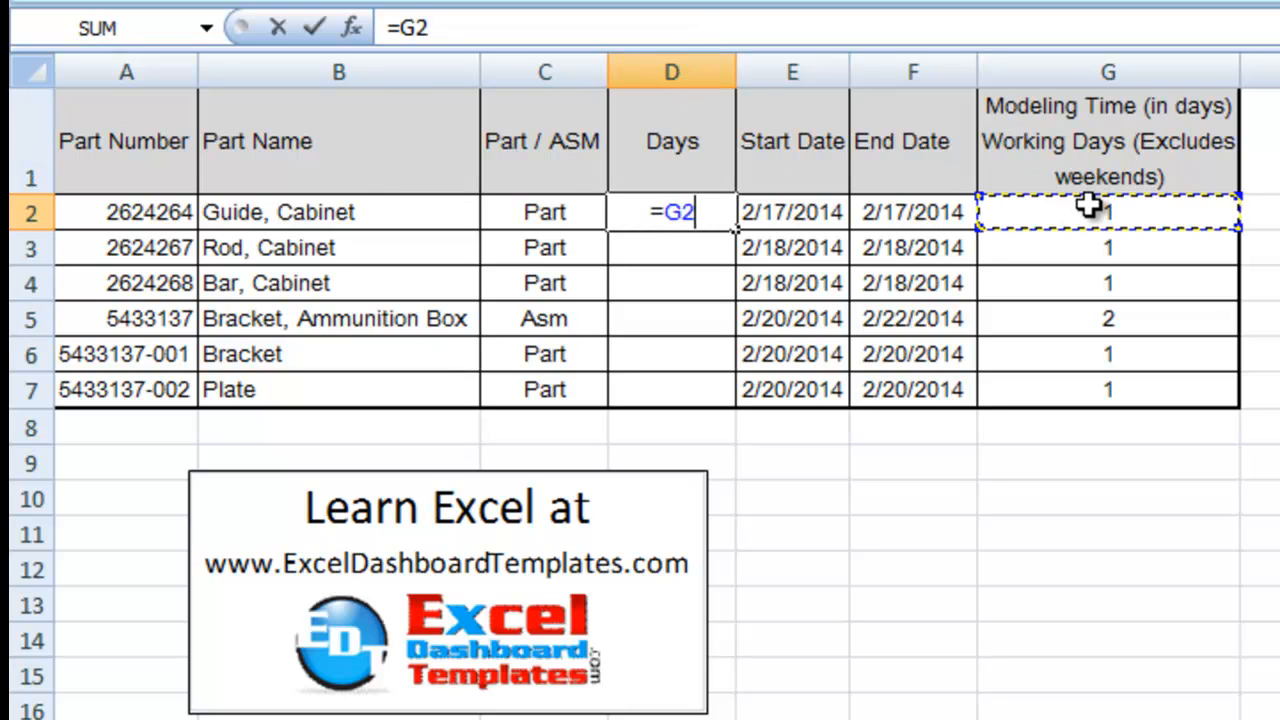
{"action": "key", "text": "Return"}
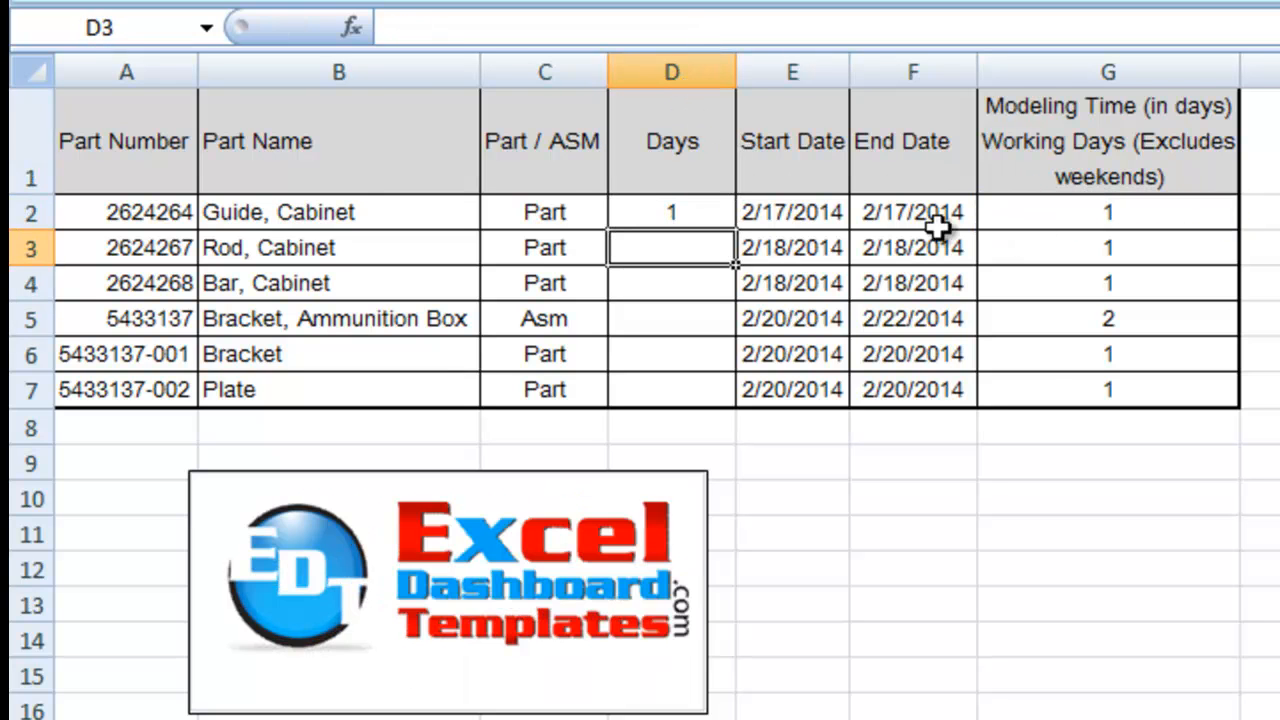
{"action": "left_click", "coordinate": [711, 214]}
{"action": "double_click", "coordinate": [740, 228]}
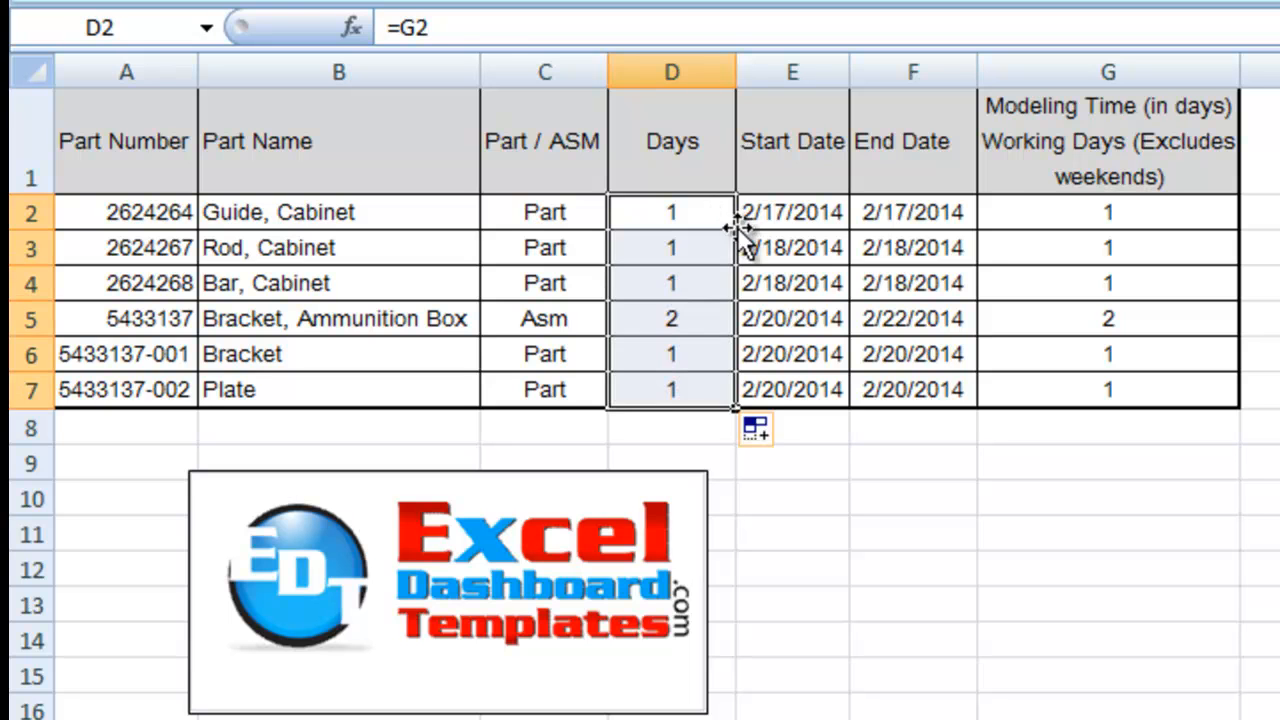
{"action": "left_click", "coordinate": [757, 236]}
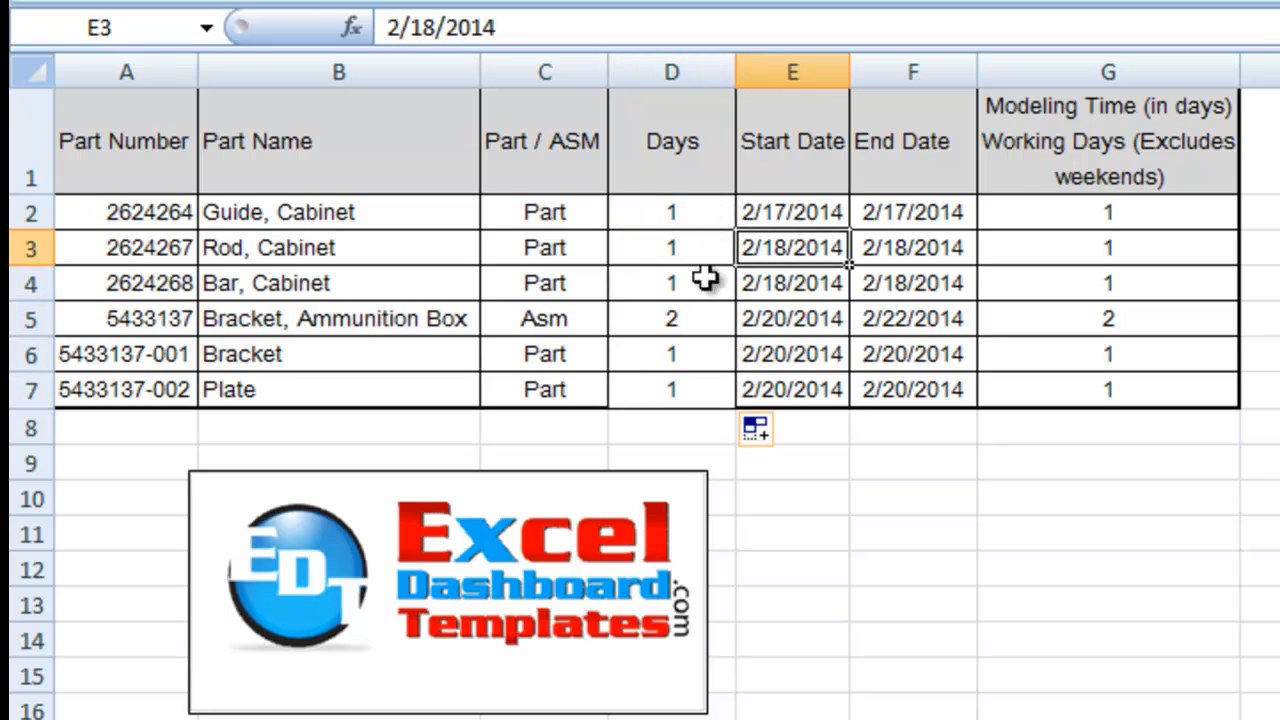
{"action": "left_click", "coordinate": [697, 391]}
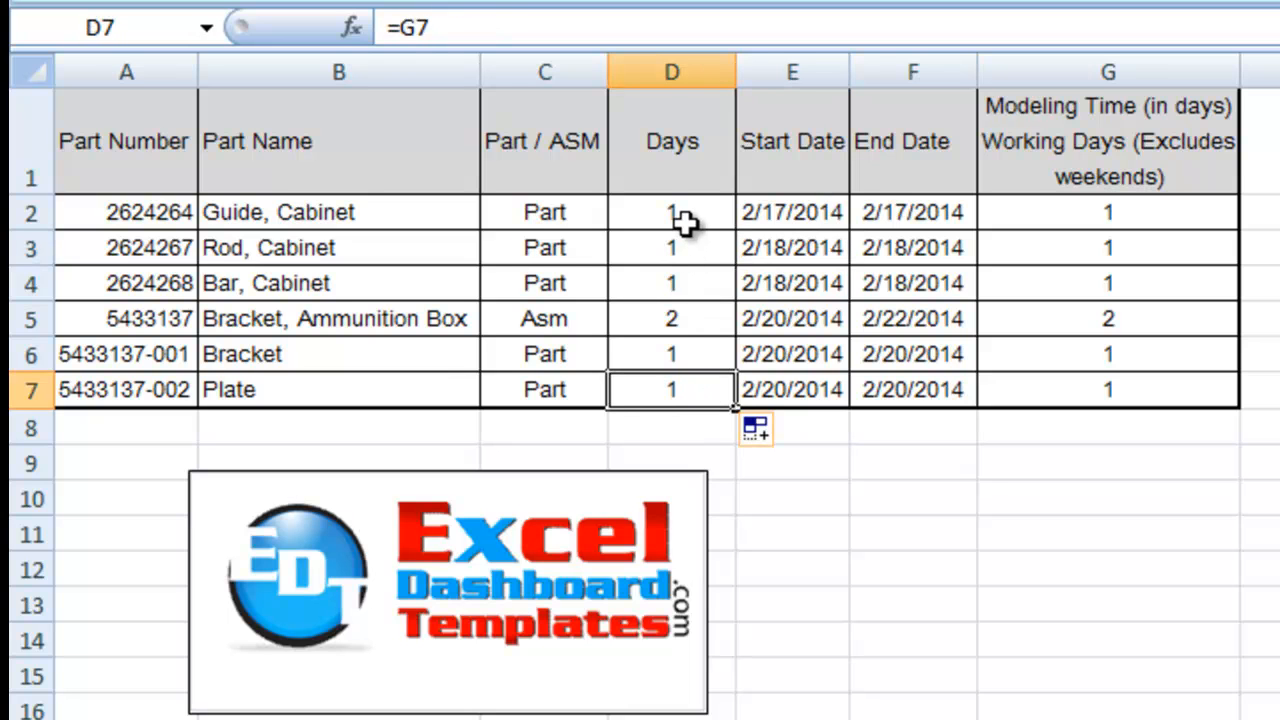
{"action": "left_click_drag", "start_coordinate": [669, 220], "coordinate": [710, 392]}
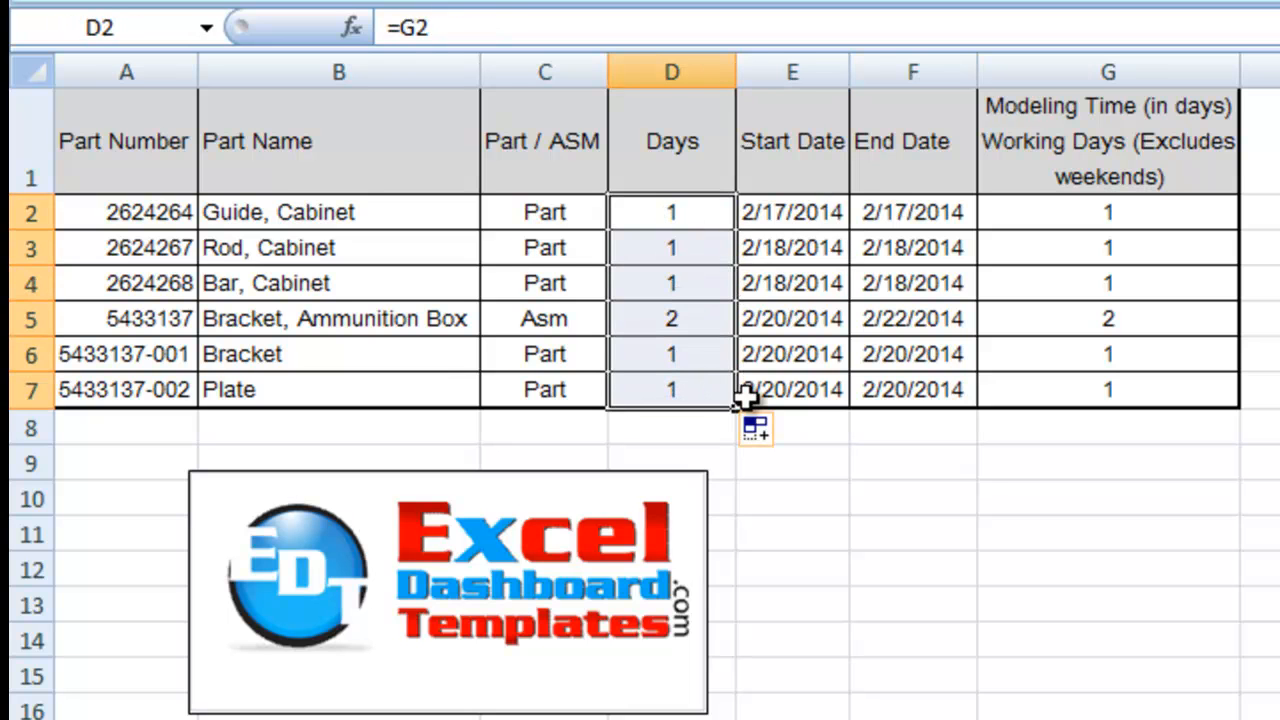
{"action": "left_click", "coordinate": [897, 353]}
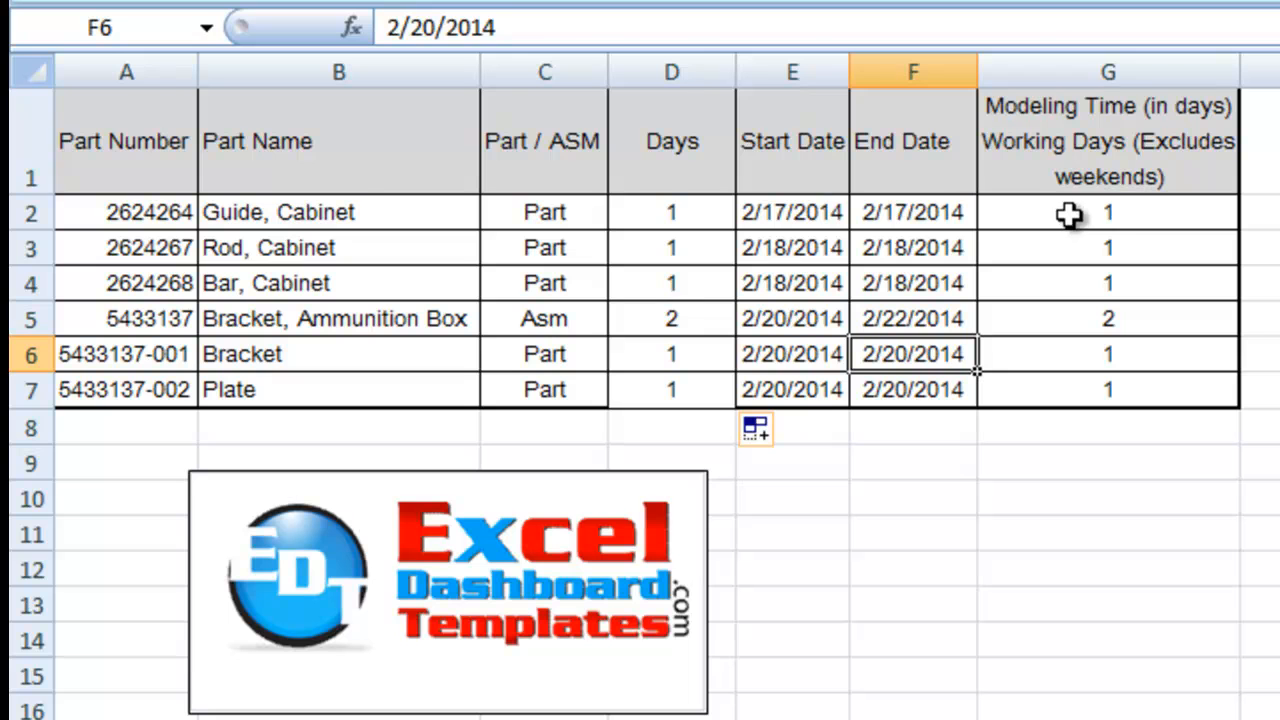
Step: Create a 2-D clustered column chart from the Modeling Time data in G1:G7
{"action": "left_click", "coordinate": [1068, 160]}
{"action": "left_click_drag", "start_coordinate": [1068, 160], "coordinate": [1068, 390]}
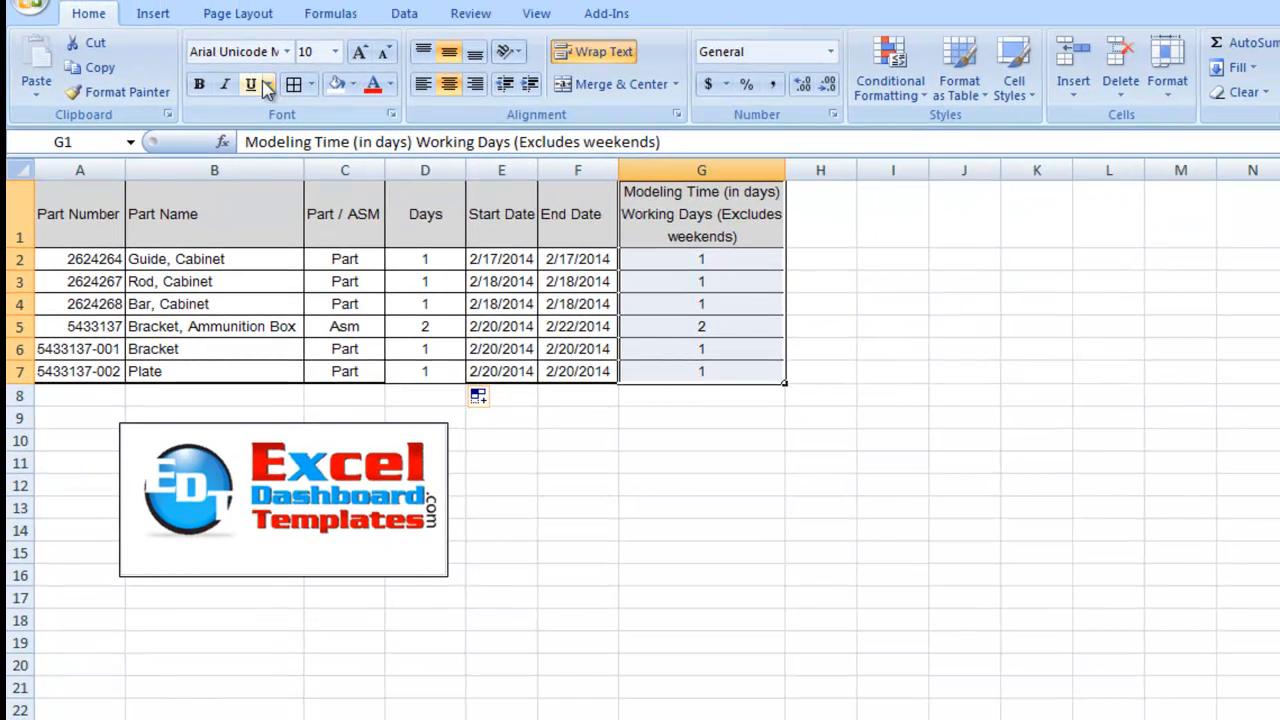
{"action": "left_click", "coordinate": [160, 14]}
{"action": "left_click", "coordinate": [365, 70]}
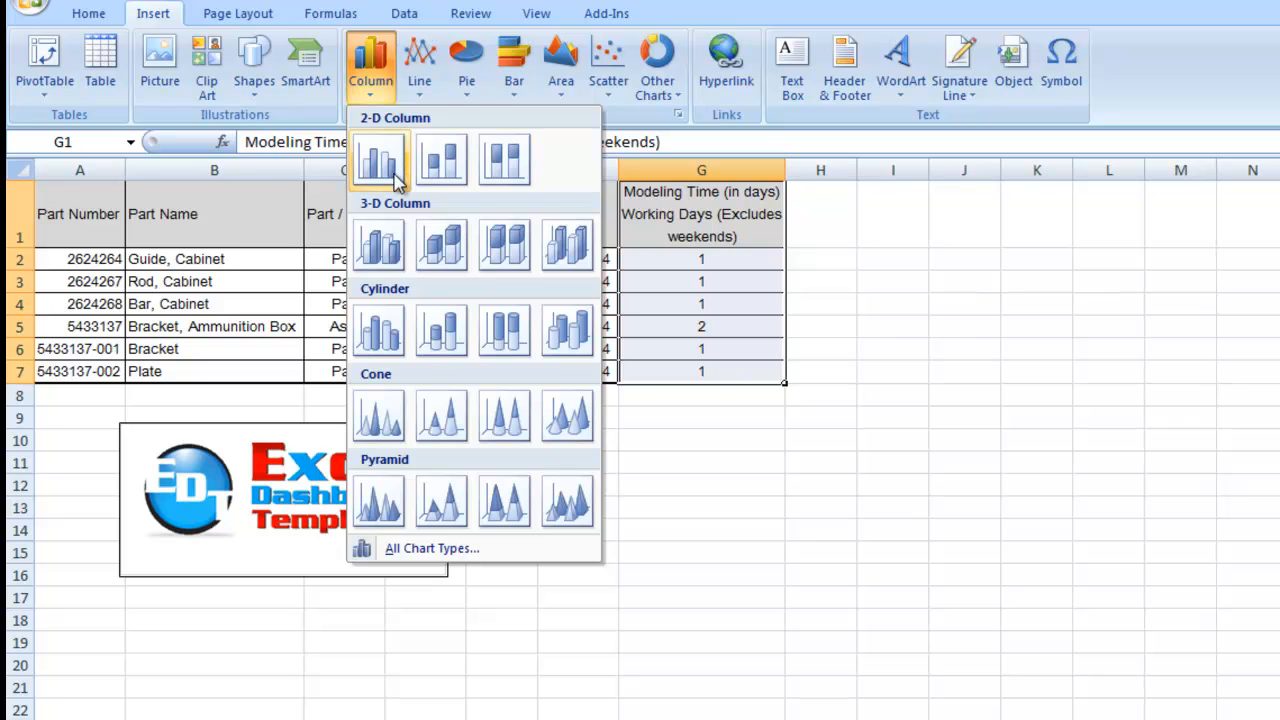
{"action": "left_click", "coordinate": [378, 160]}
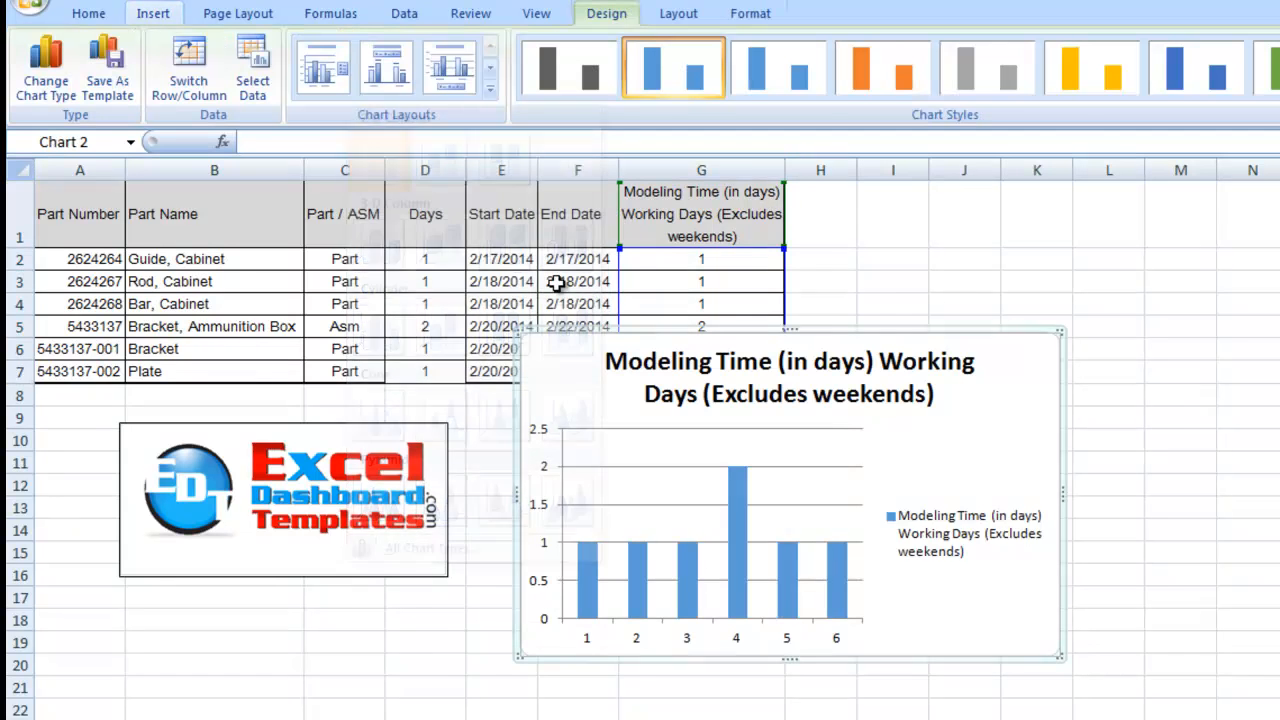
Step: Enlarge the chart upward and to the right, keeping the Modeling Time series as its source, and delete the legend
{"action": "left_click_drag", "start_coordinate": [621, 336], "coordinate": [580, 290]}
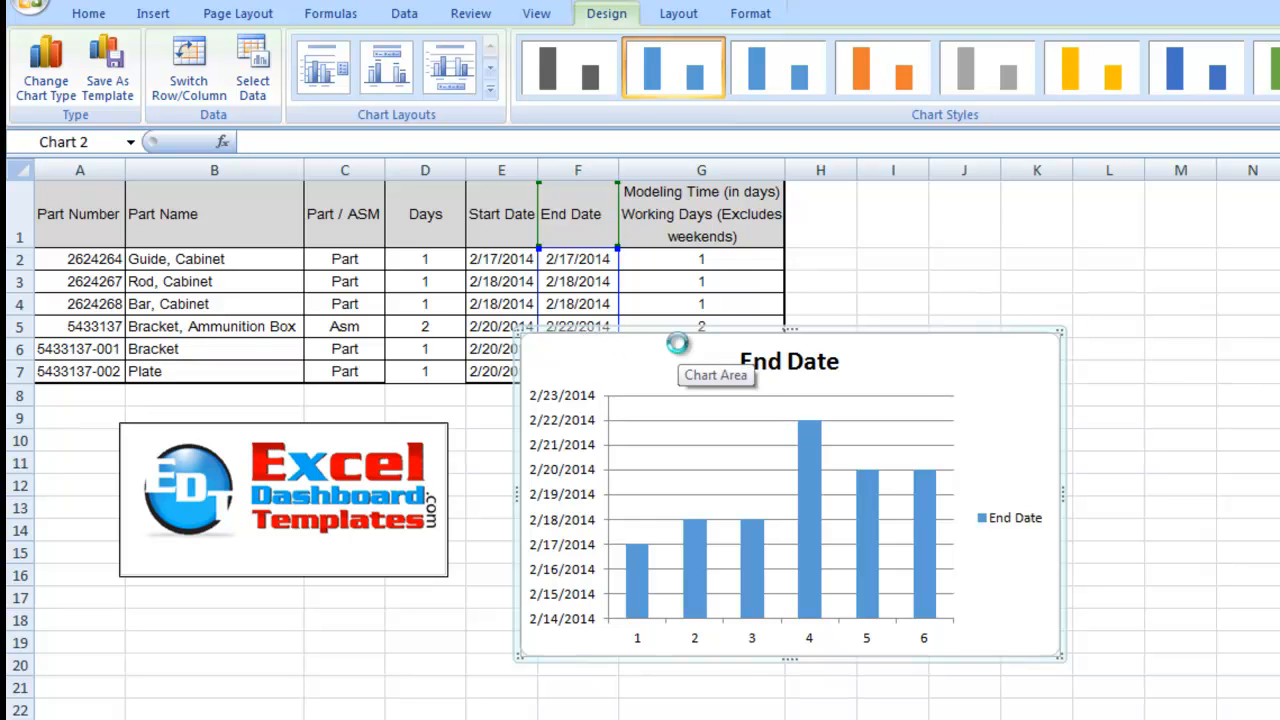
{"action": "key", "text": "ctrl+z"}
{"action": "left_click_drag", "start_coordinate": [1057, 329], "coordinate": [1262, 218]}
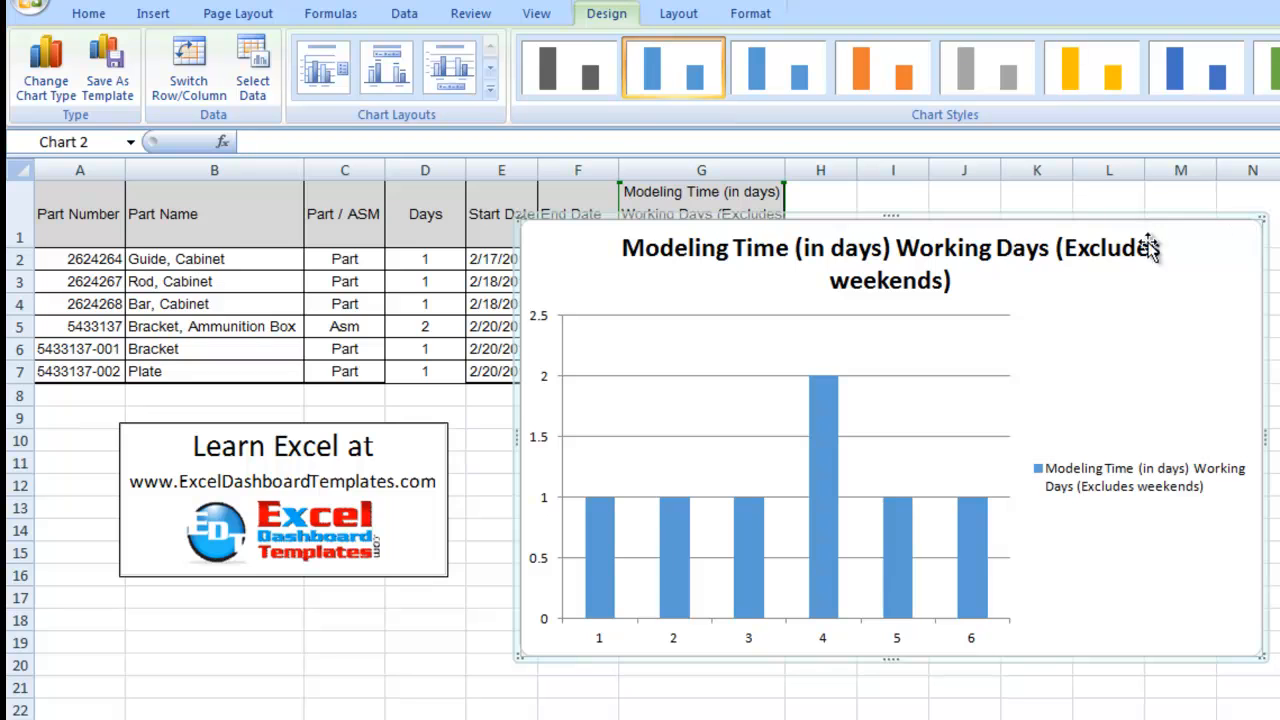
{"action": "left_click", "coordinate": [1168, 497]}
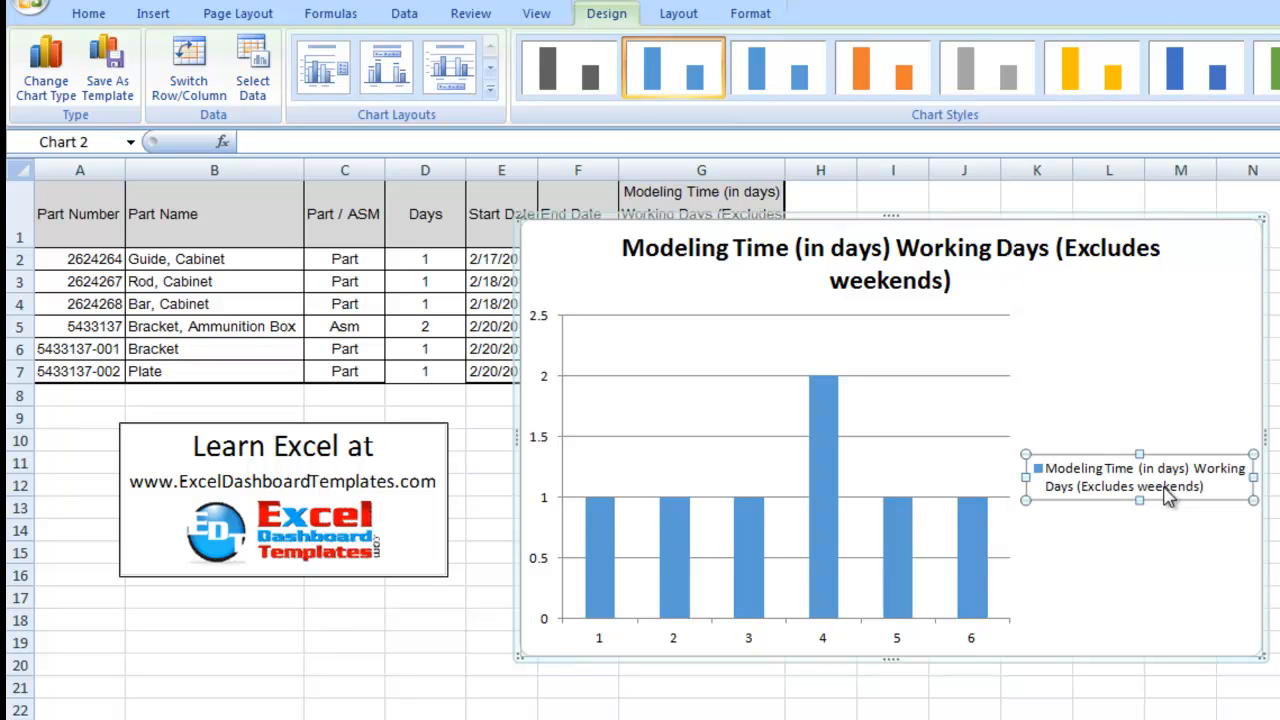
{"action": "key", "text": "Delete"}
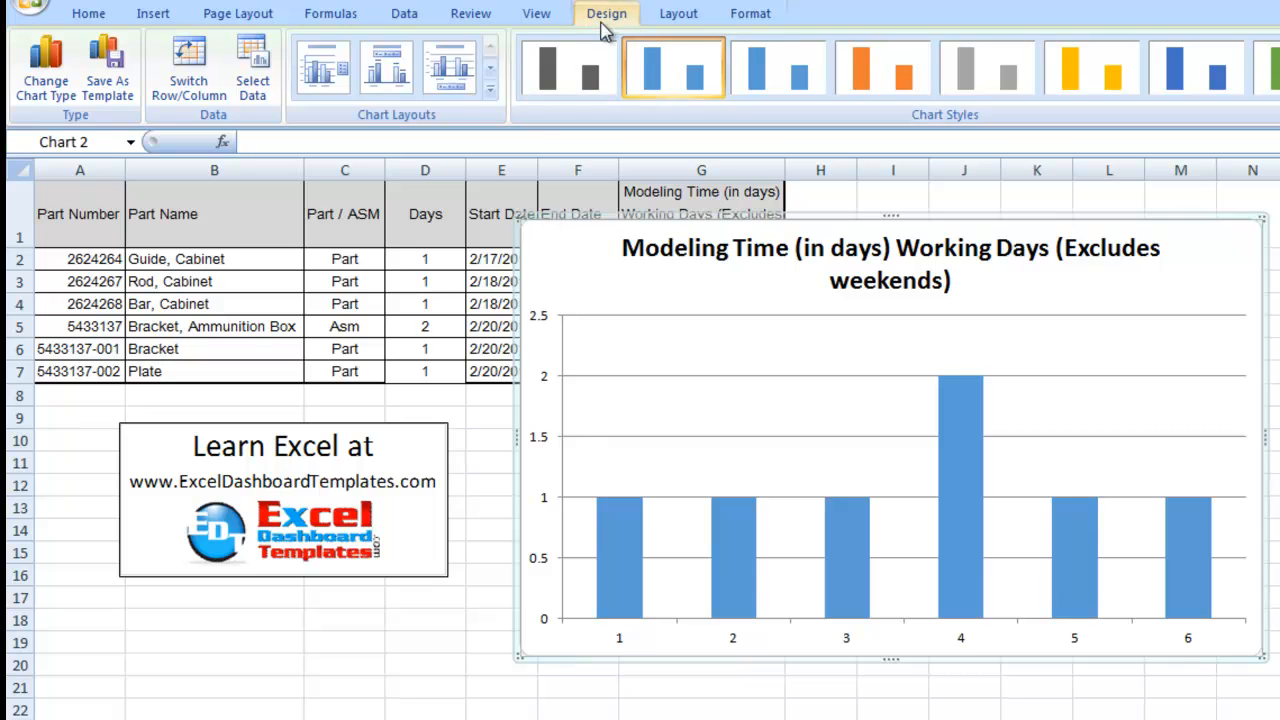
Step: Set the chart's horizontal category axis labels to the range A1:F7 on 'Try It Yourself' and enlarge the chart up and to the left
{"action": "left_click", "coordinate": [257, 68]}
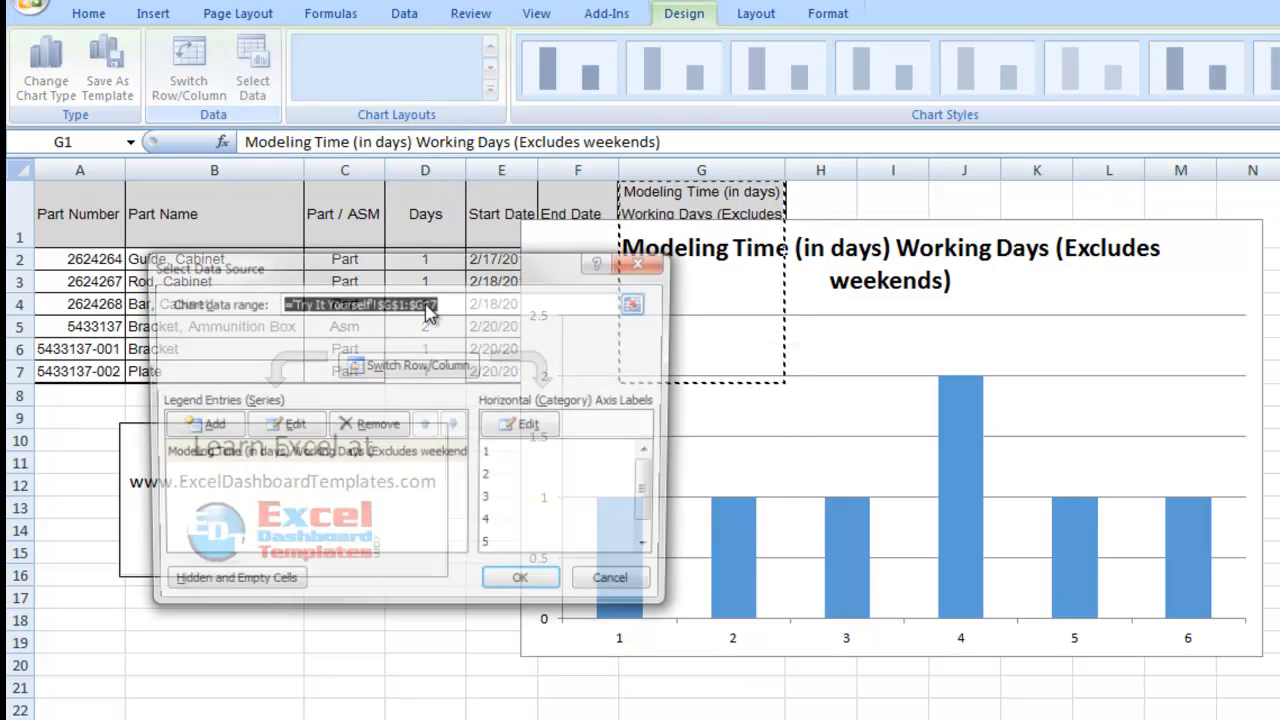
{"action": "left_click_drag", "start_coordinate": [492, 268], "coordinate": [585, 203]}
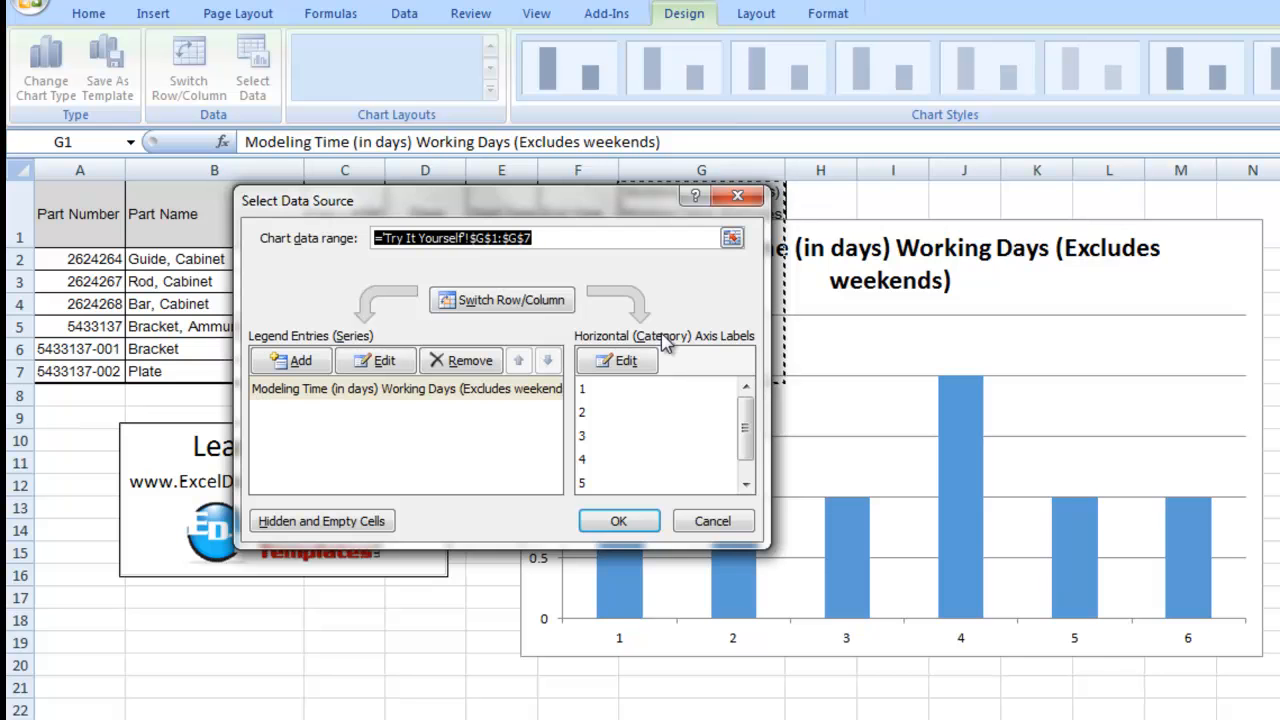
{"action": "left_click", "coordinate": [620, 360]}
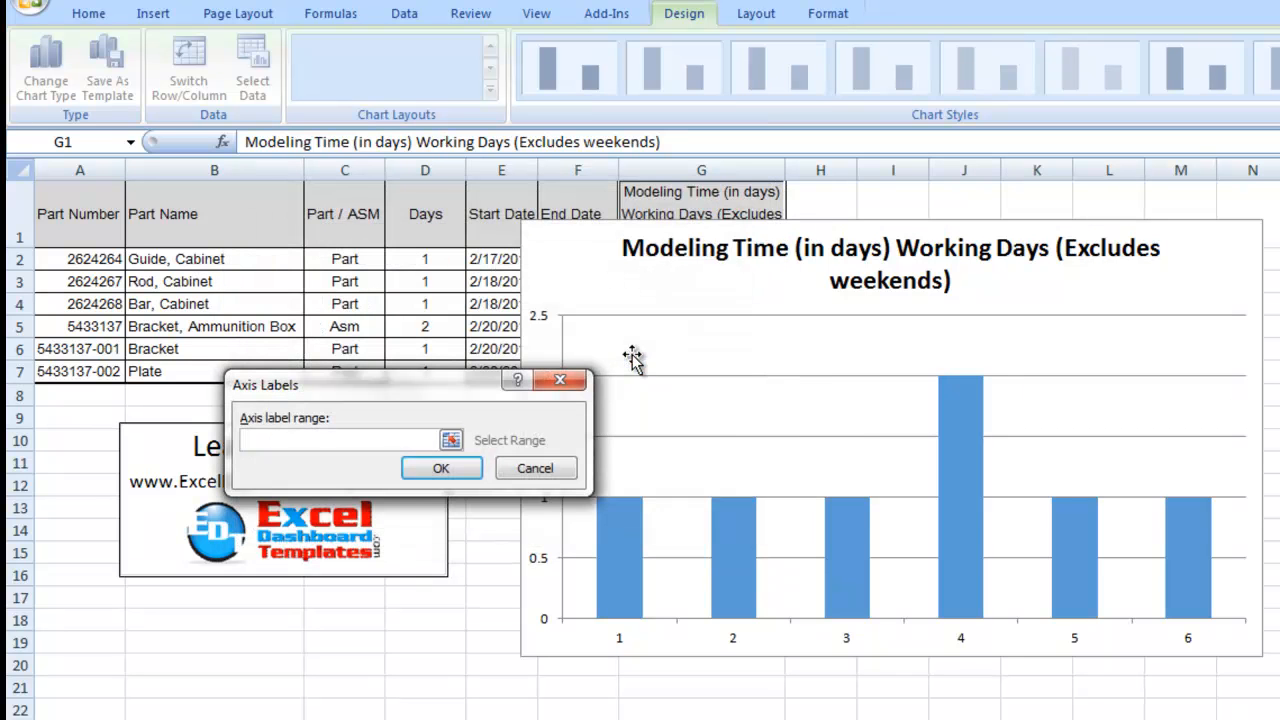
{"action": "left_click_drag", "start_coordinate": [70, 220], "coordinate": [565, 366]}
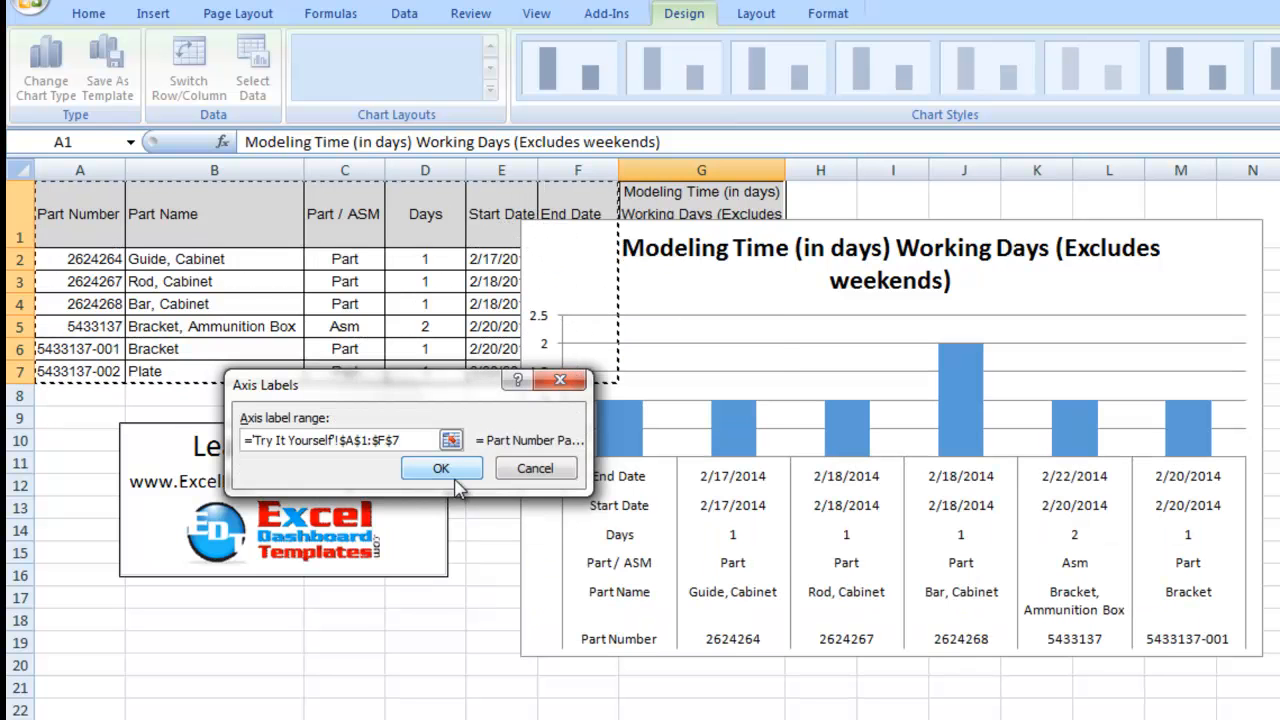
{"action": "left_click", "coordinate": [442, 467]}
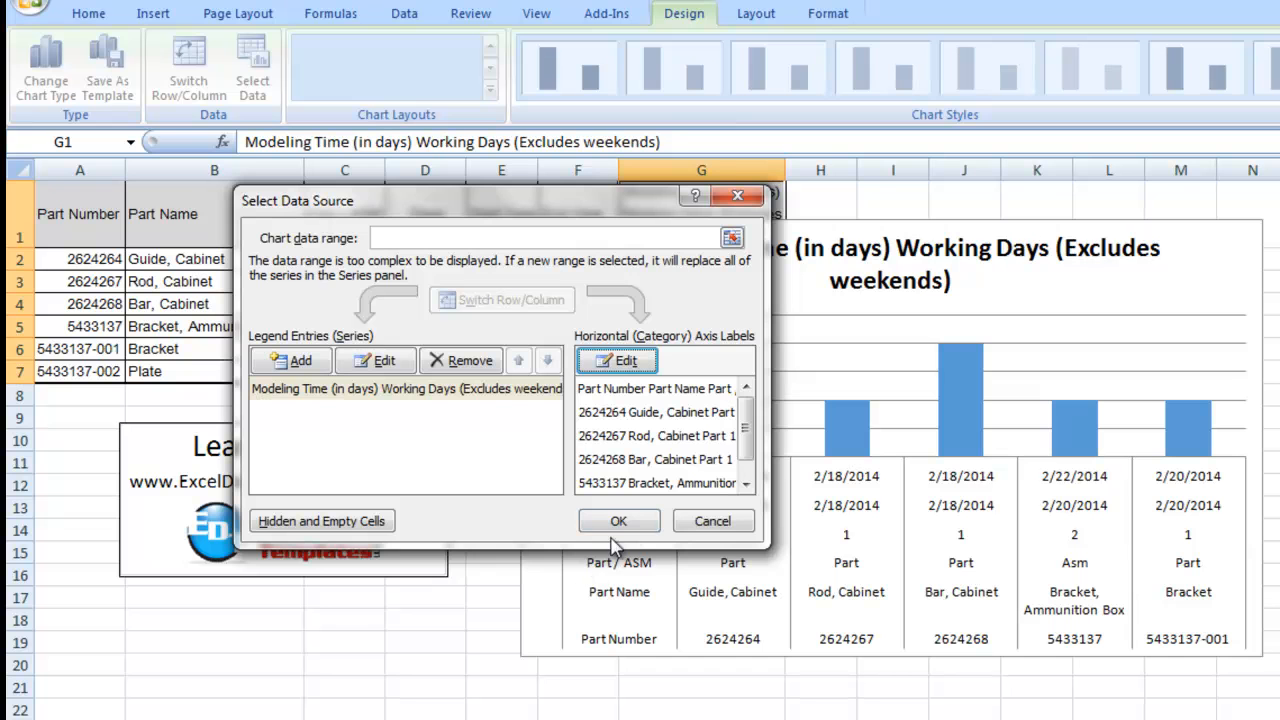
{"action": "left_click", "coordinate": [628, 521]}
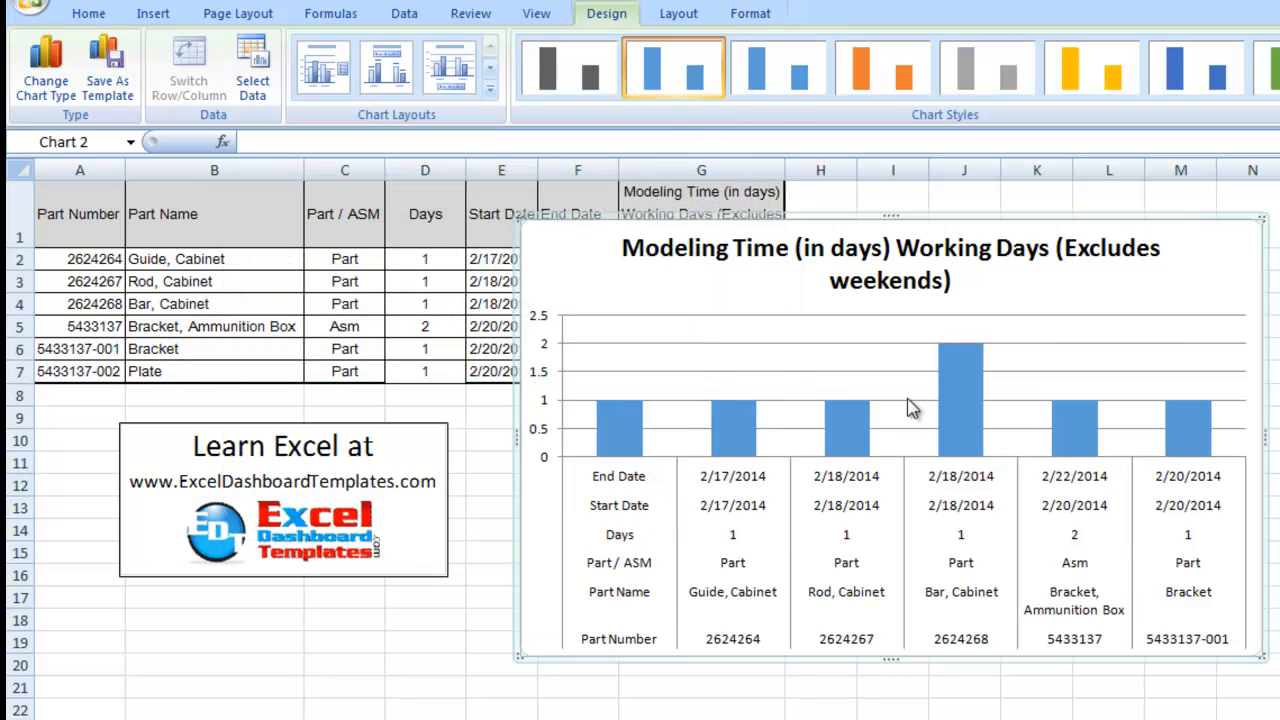
{"action": "left_click_drag", "start_coordinate": [510, 215], "coordinate": [460, 196]}
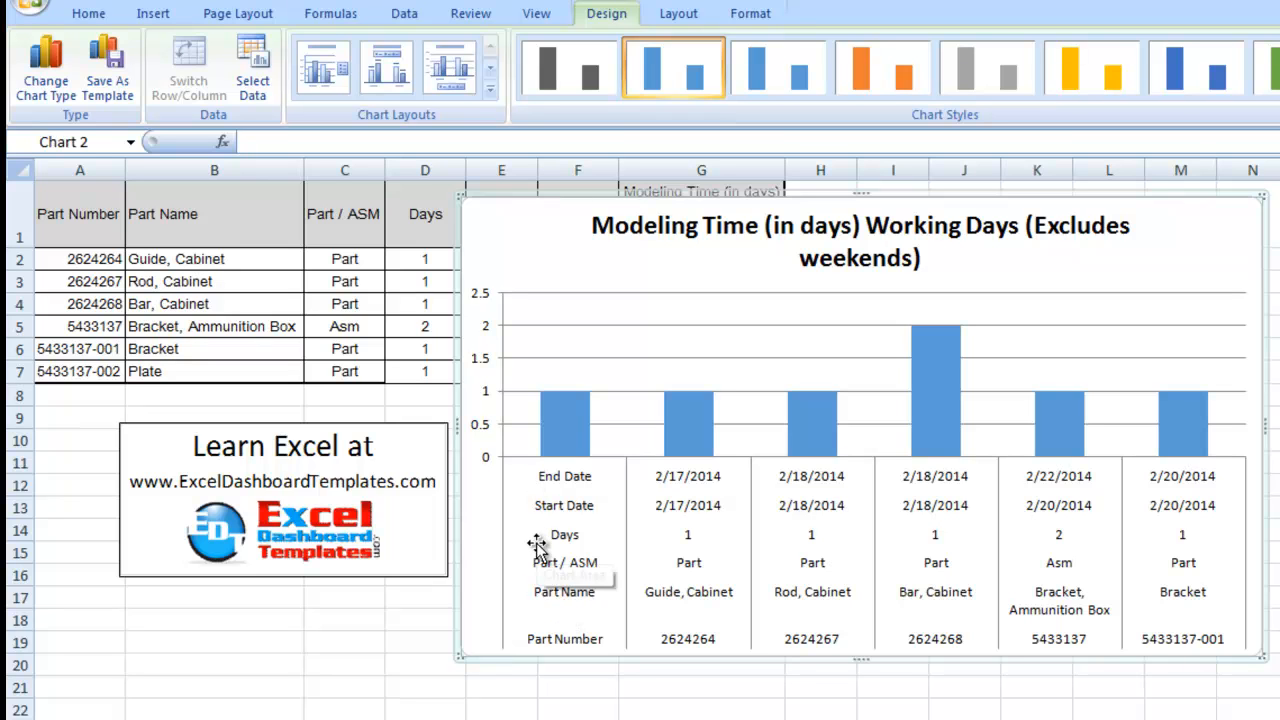
Step: Extend the Modeling Time series values to 'Try It Yourself'!$G$1:$G$7 so they start at the header row like the axis labels
{"action": "left_click", "coordinate": [565, 484]}
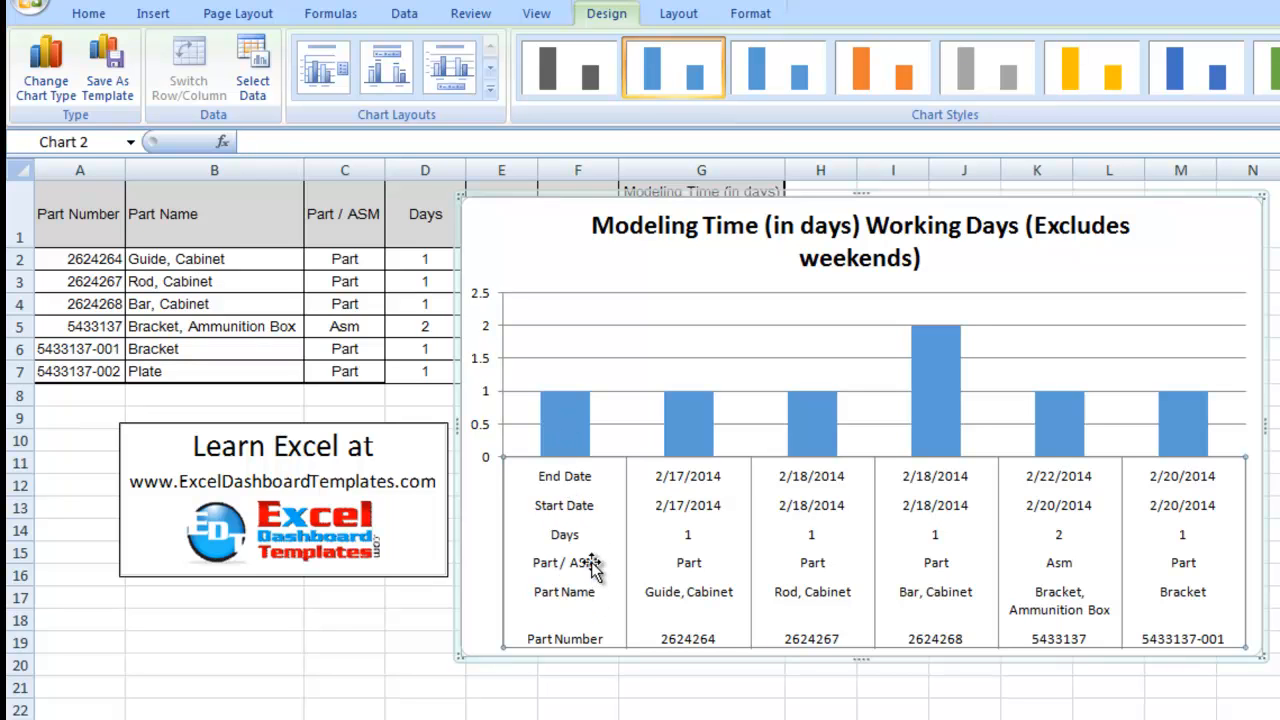
{"action": "mouse_move", "coordinate": [575, 433]}
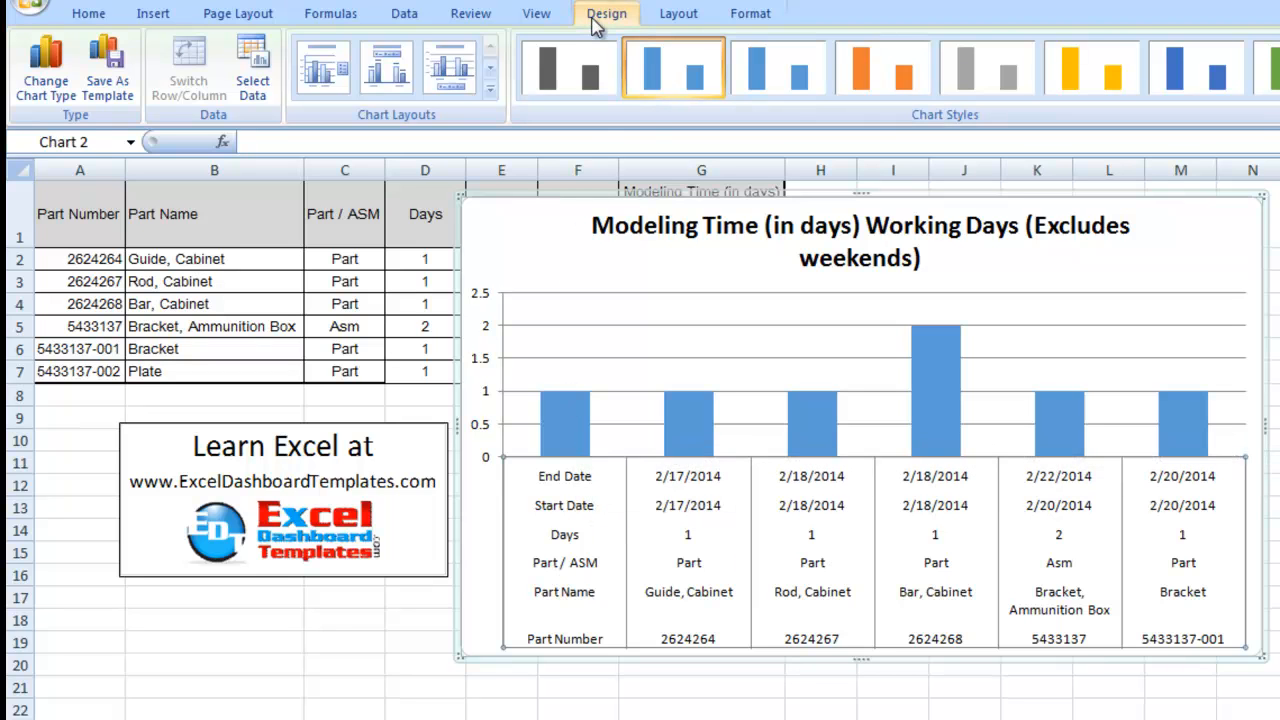
{"action": "left_click", "coordinate": [253, 85]}
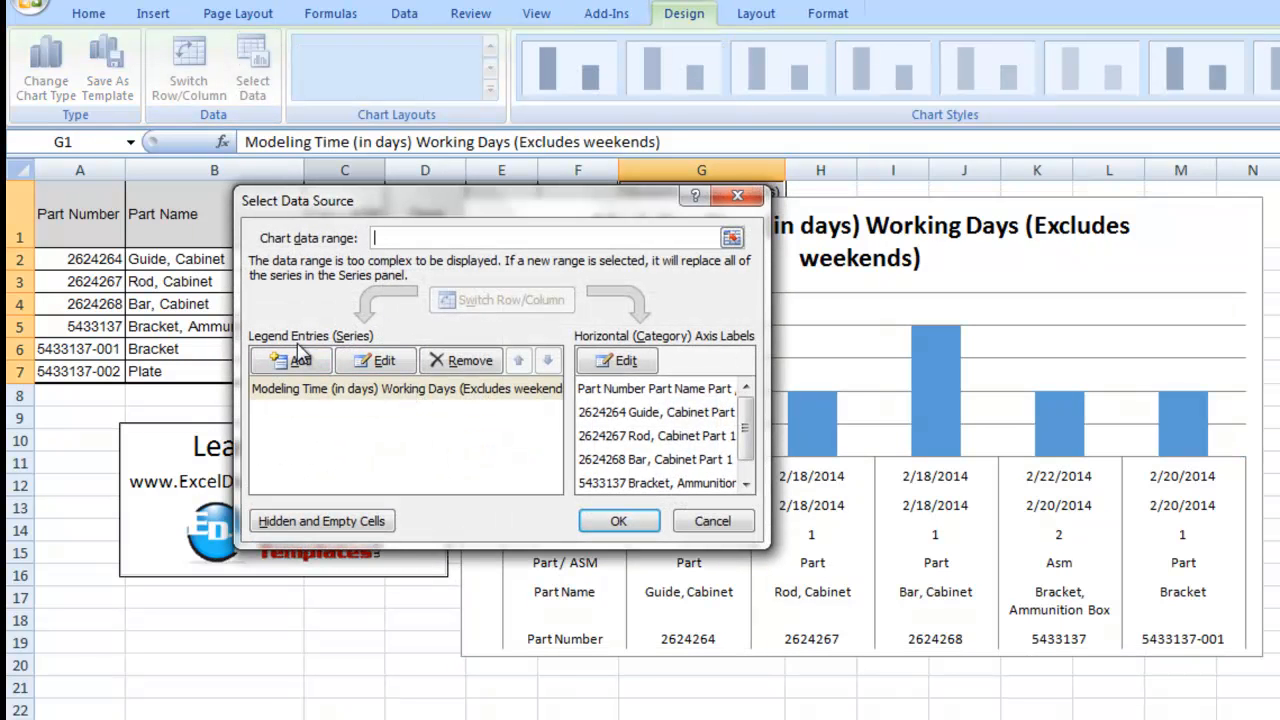
{"action": "left_click", "coordinate": [370, 360]}
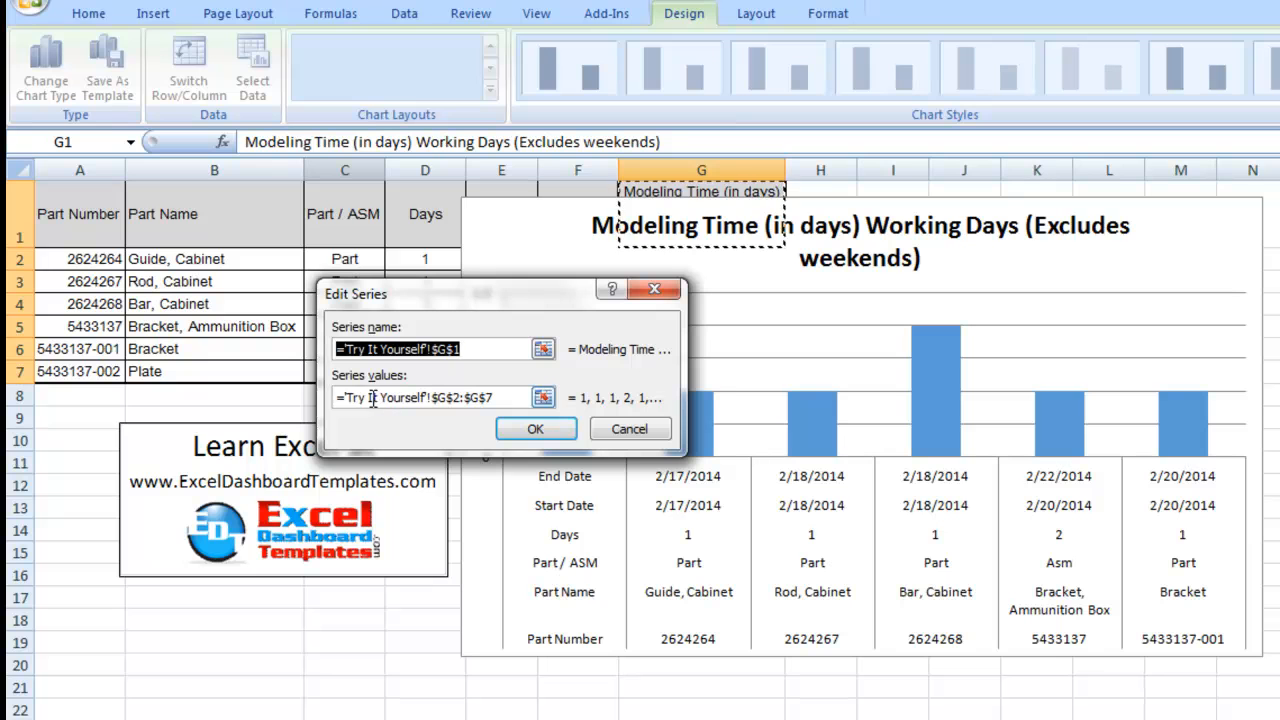
{"action": "left_click", "coordinate": [452, 397]}
{"action": "key", "text": "BackSpace"}
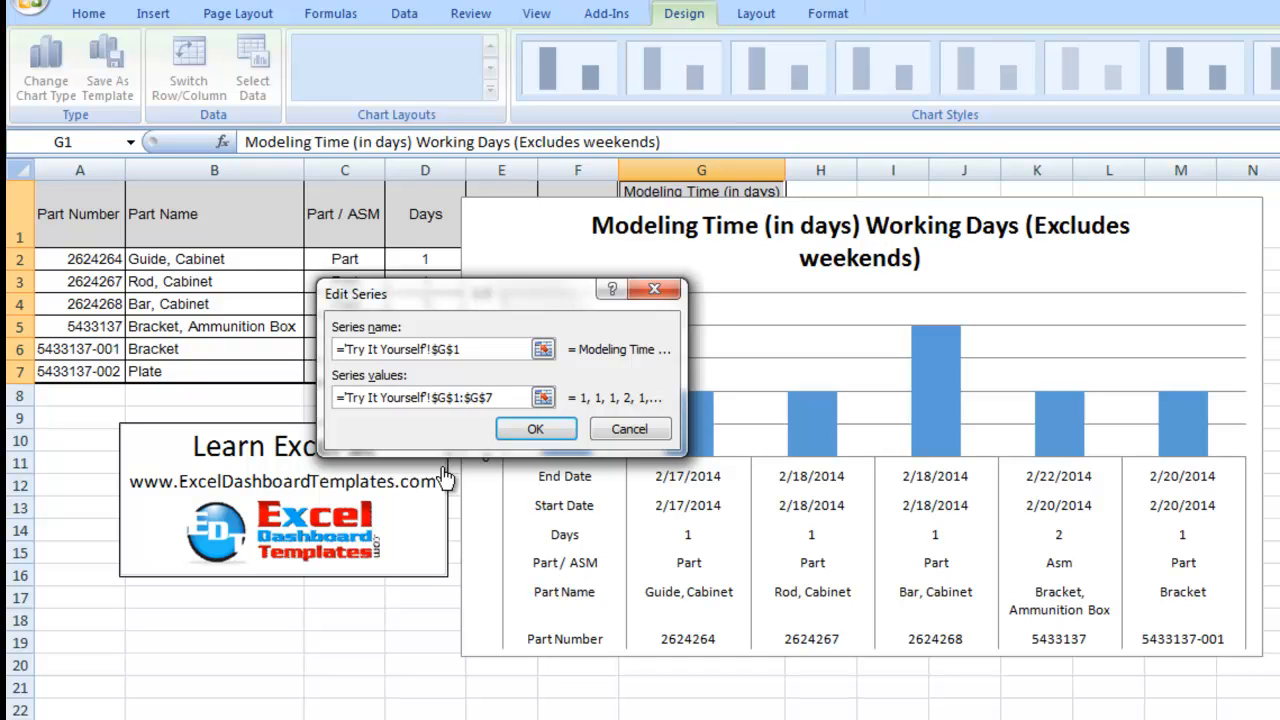
{"action": "left_click", "coordinate": [536, 430]}
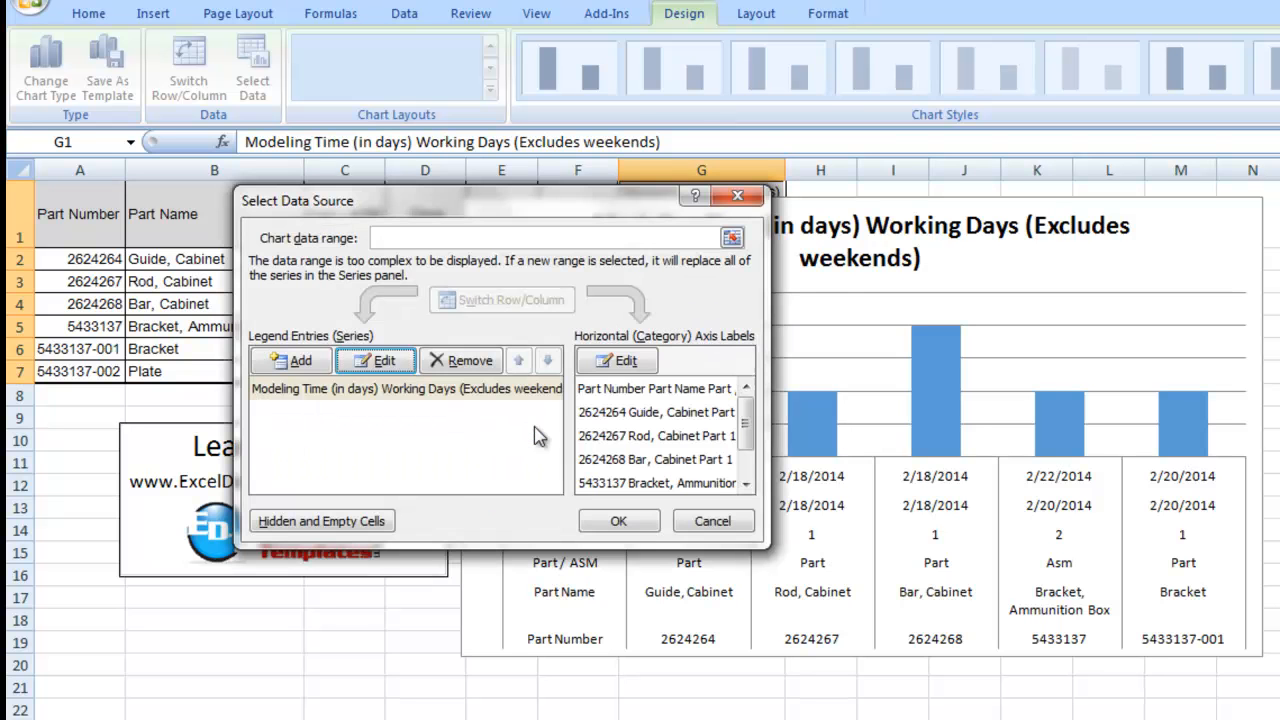
{"action": "left_click", "coordinate": [598, 518]}
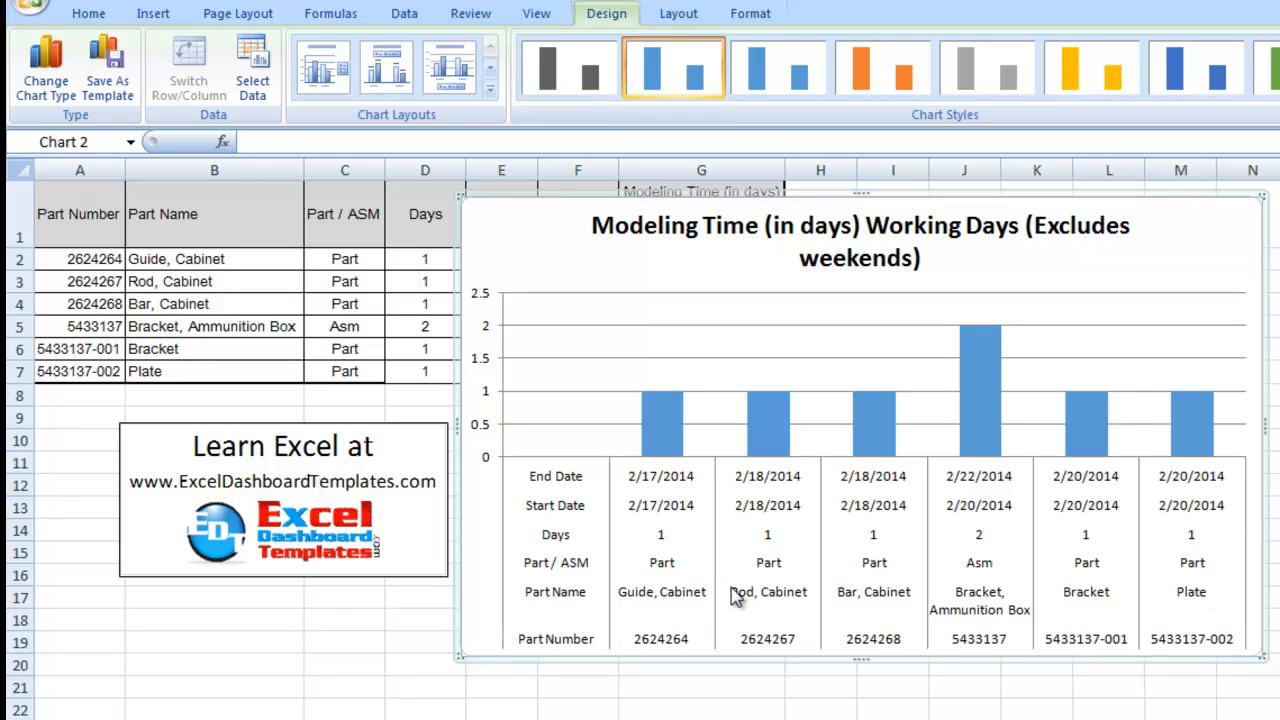
{"action": "left_click", "coordinate": [992, 600]}
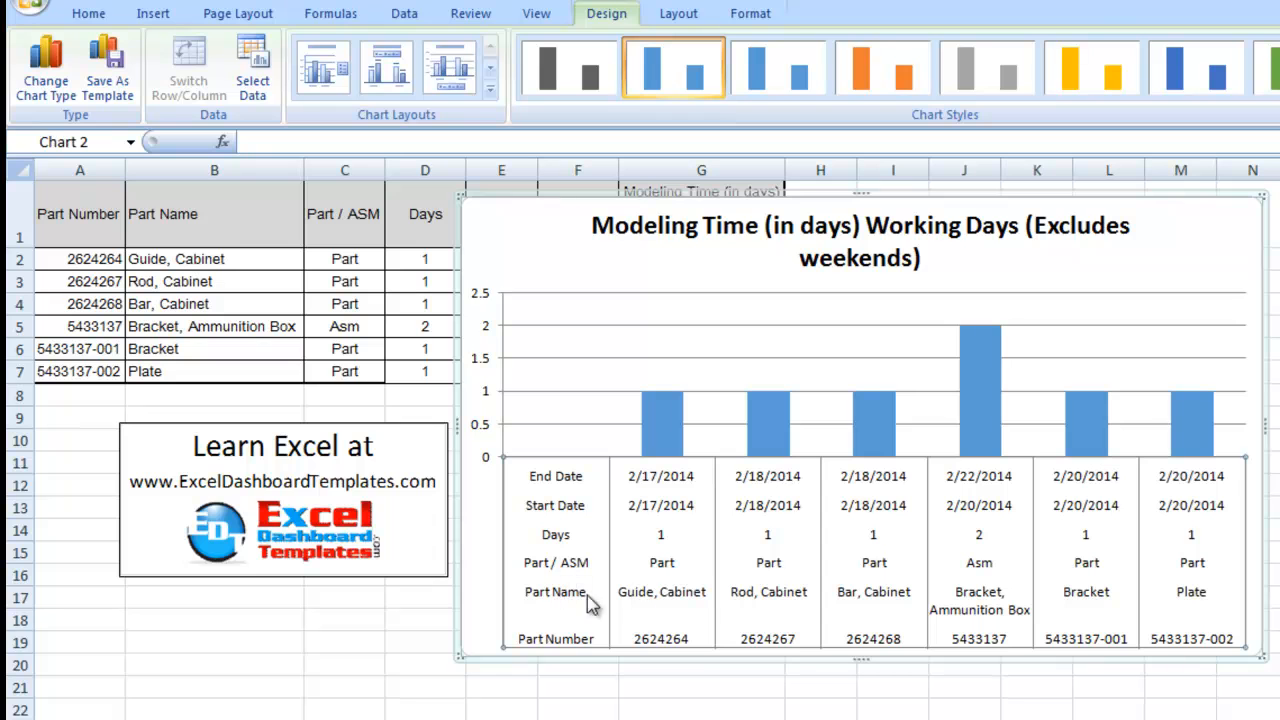
{"action": "left_click", "coordinate": [422, 600]}
{"action": "key", "text": "Return"}
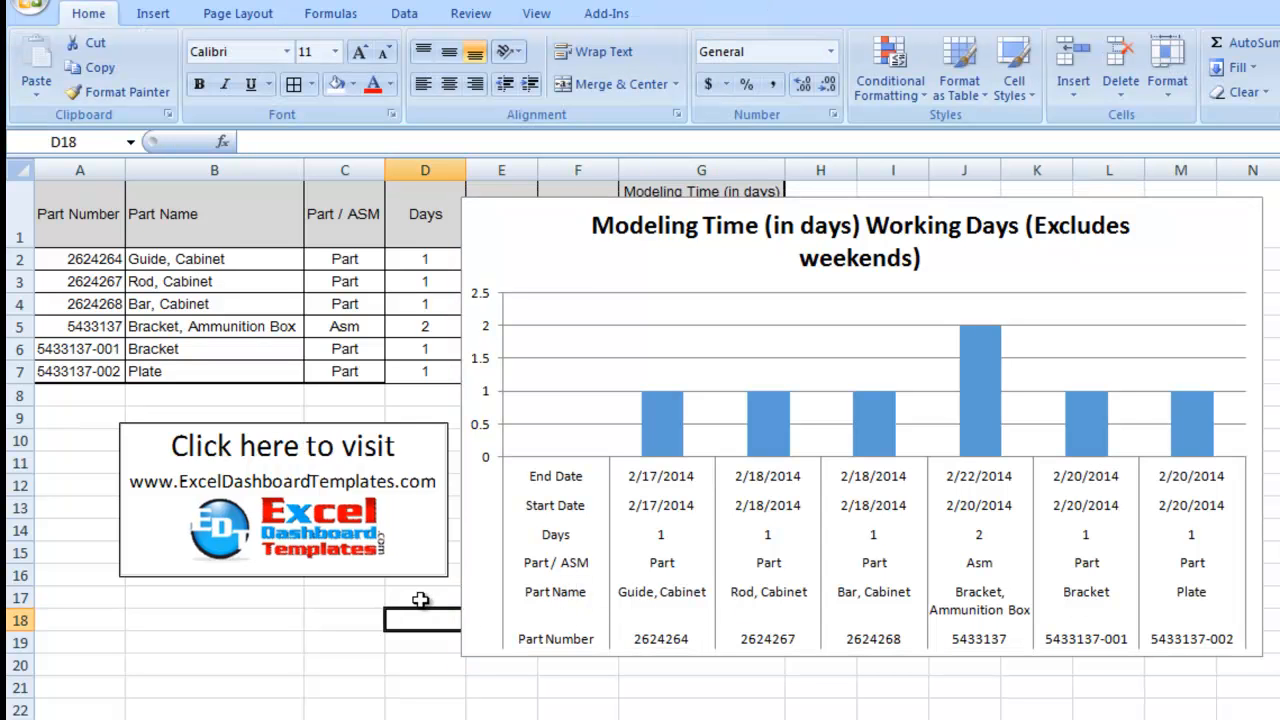
{"action": "left_click", "coordinate": [413, 597]}
{"action": "key", "text": "Return"}
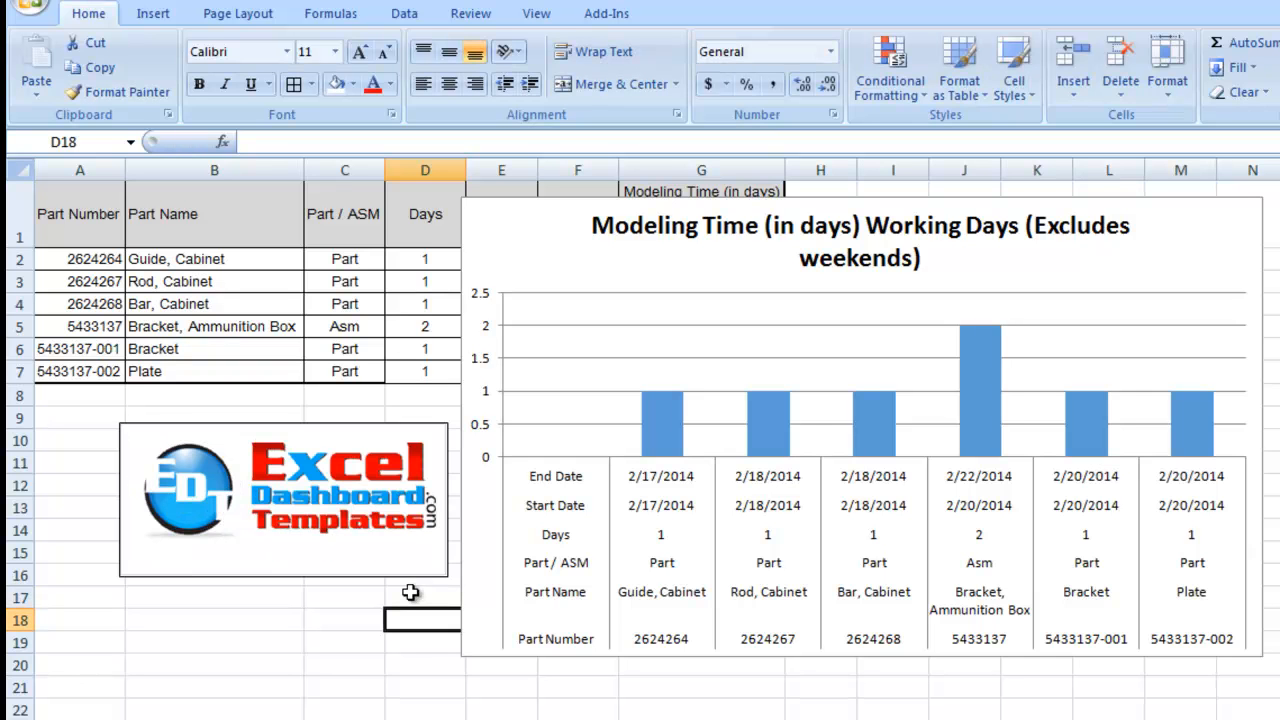
Step: Review the axis options of the chart's horizontal category axis, including Multi-level Category Labels, and deselect the chart
{"action": "left_click", "coordinate": [533, 487]}
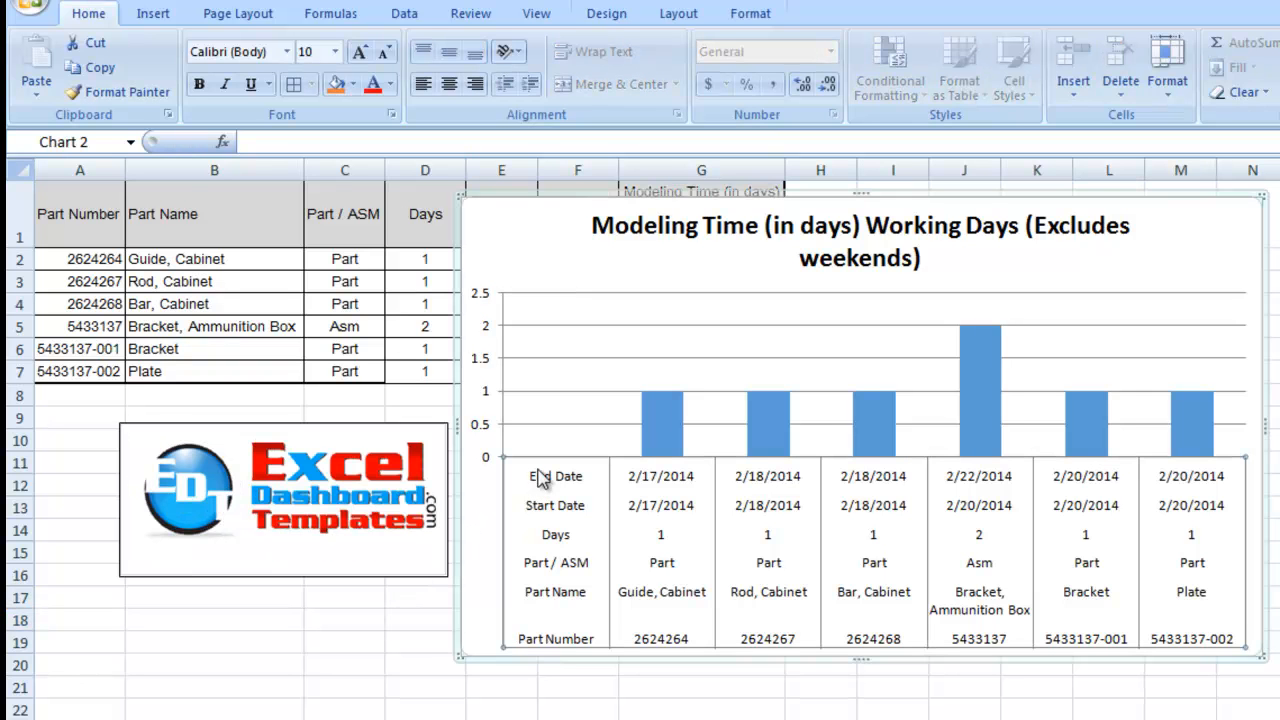
{"action": "right_click", "coordinate": [535, 480]}
{"action": "left_click", "coordinate": [610, 690]}
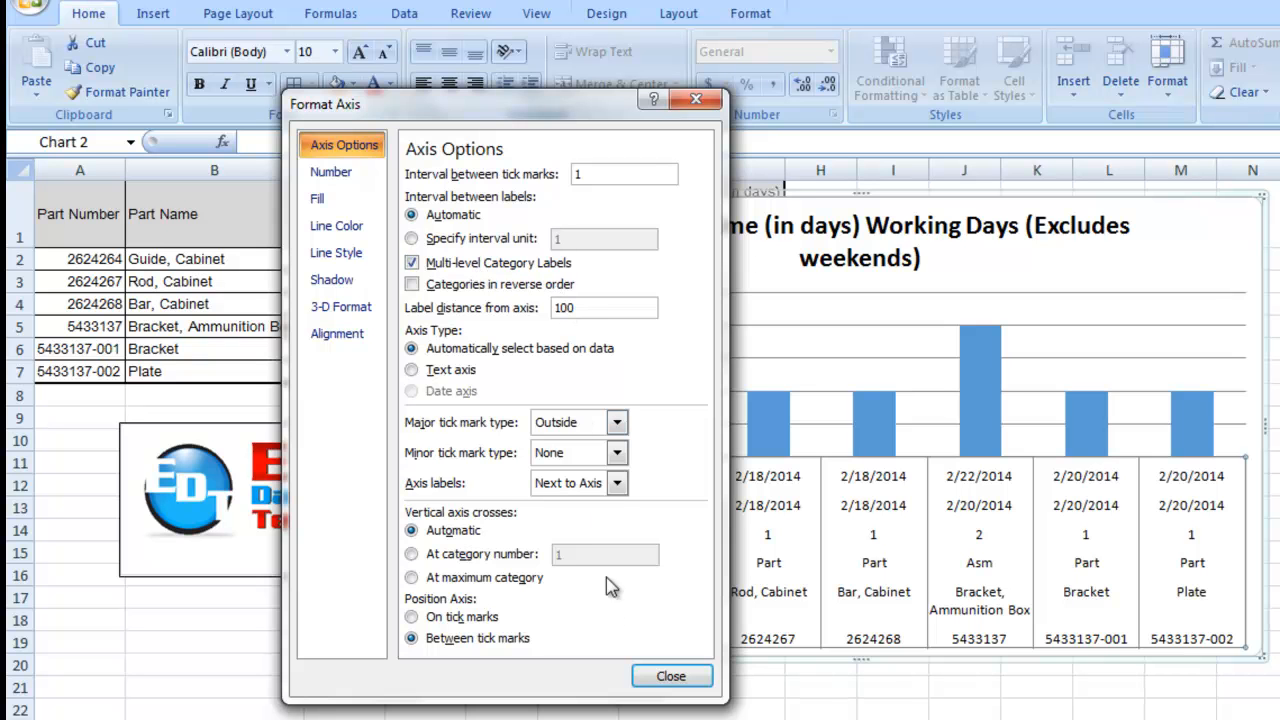
{"action": "left_click", "coordinate": [652, 675]}
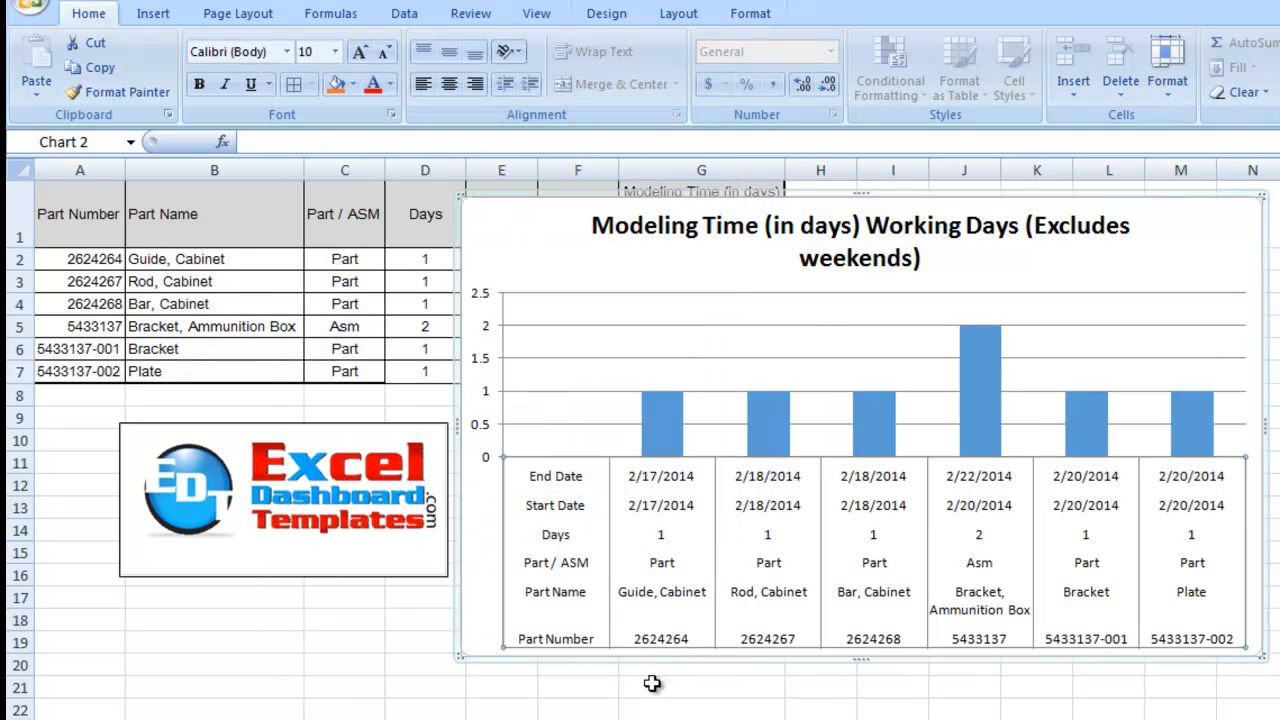
{"action": "left_click", "coordinate": [652, 684]}
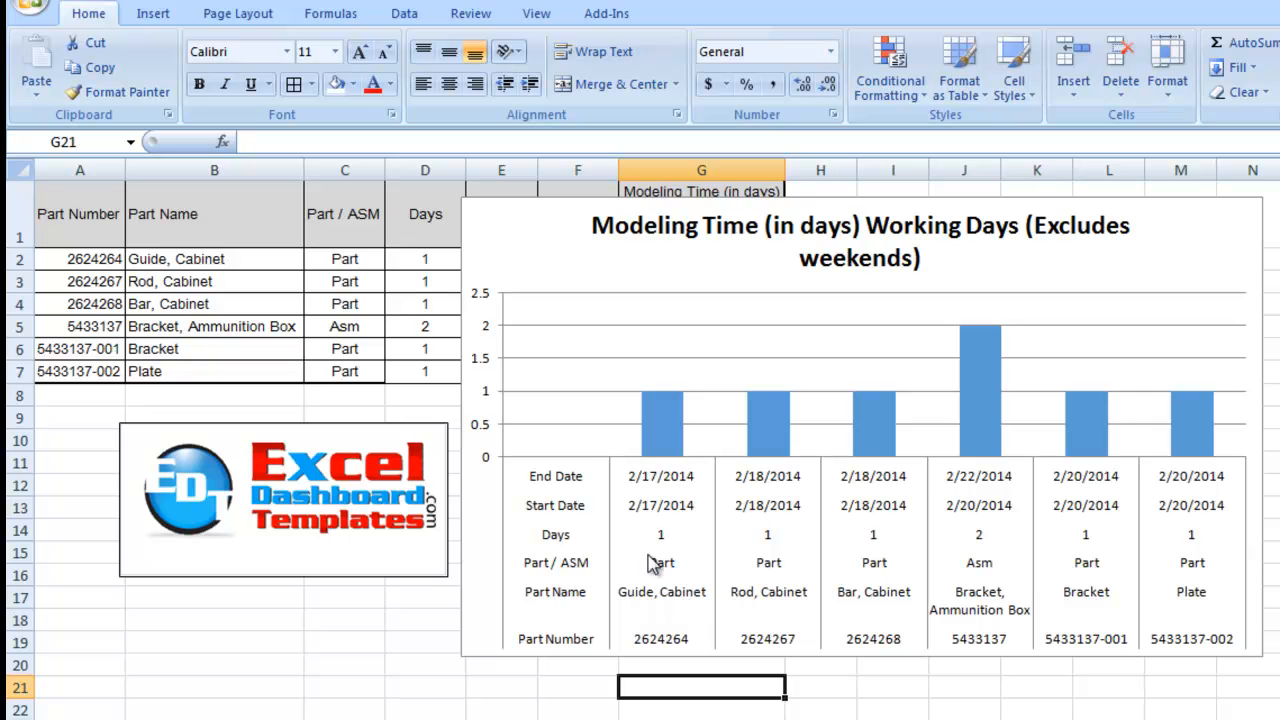